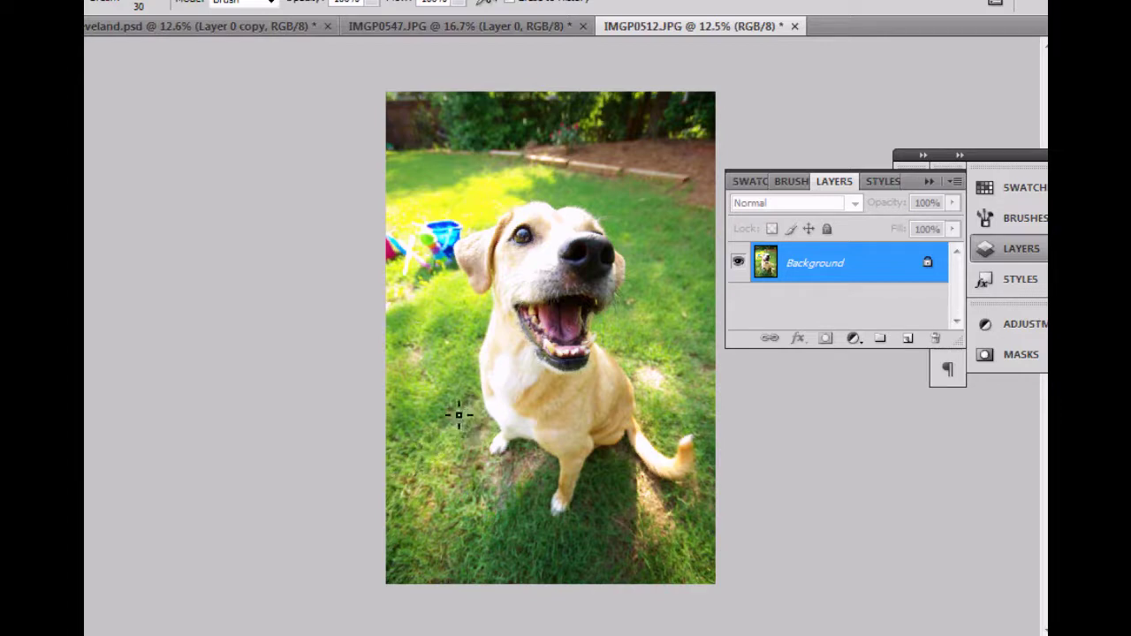
Step: Compare the finished dog cutout on the green gradient with the original photo IMGP0512.JPG
left_click(164, 27)
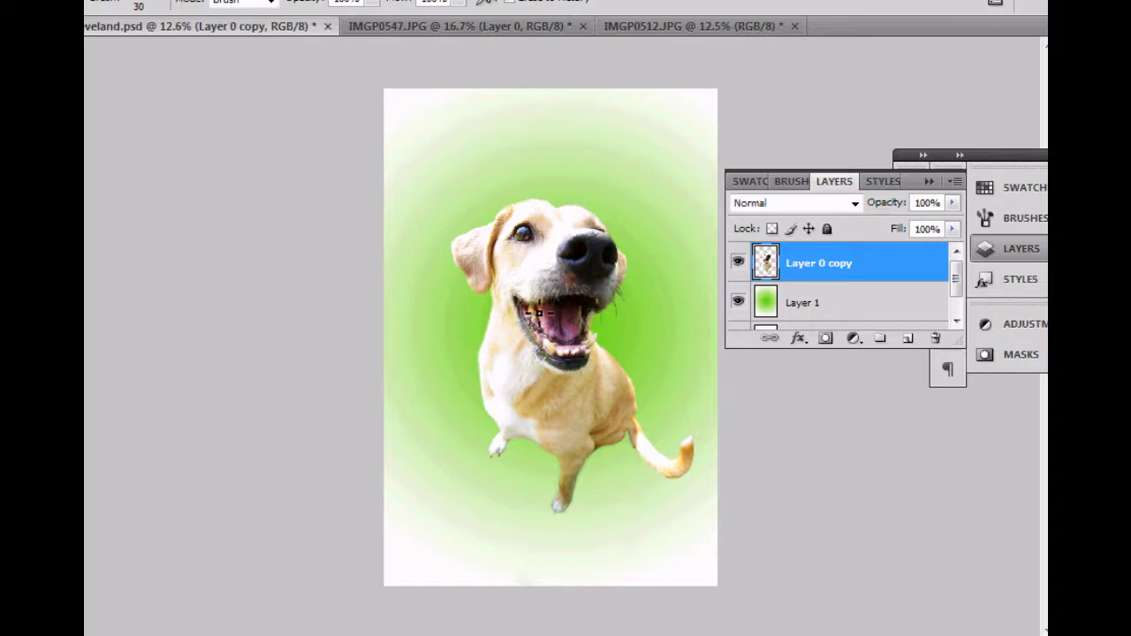
left_click(642, 34)
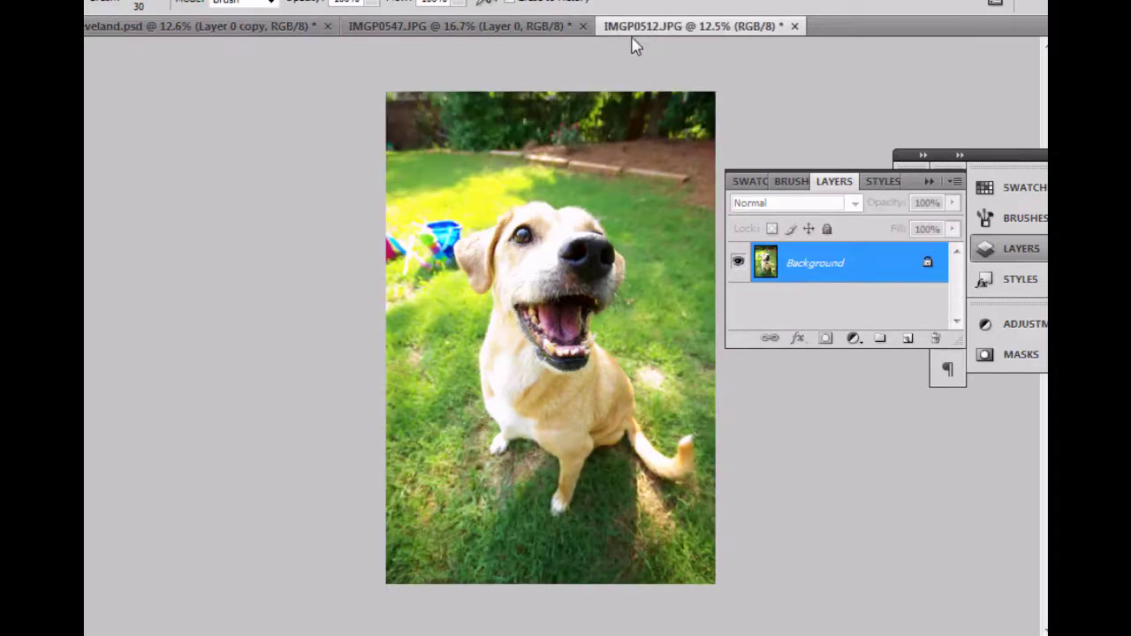
left_click(208, 35)
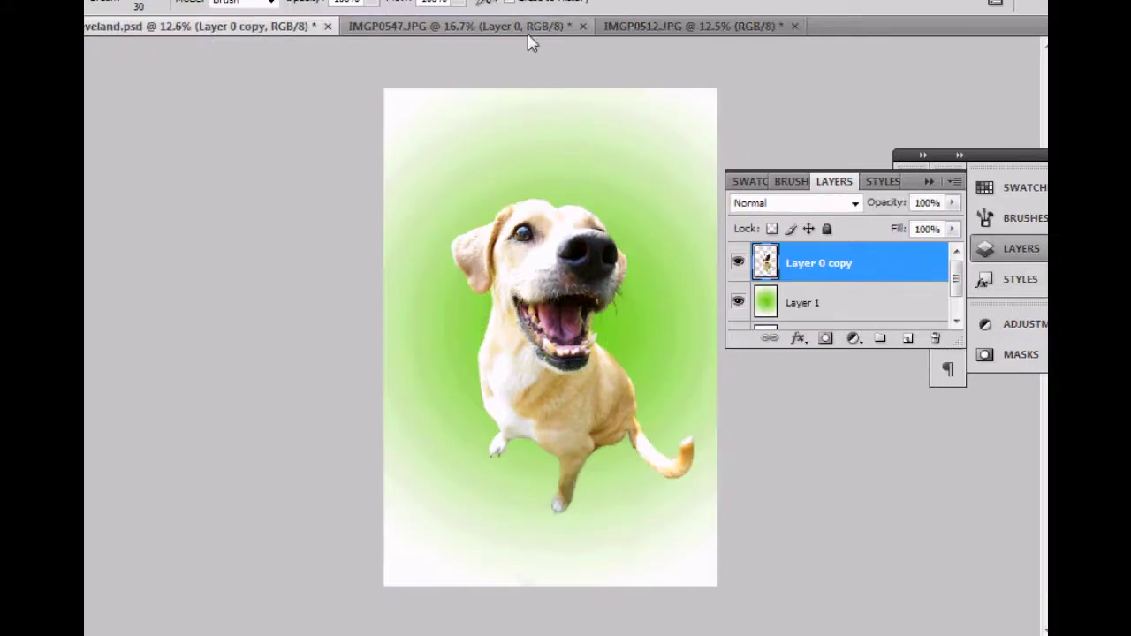
left_click(630, 36)
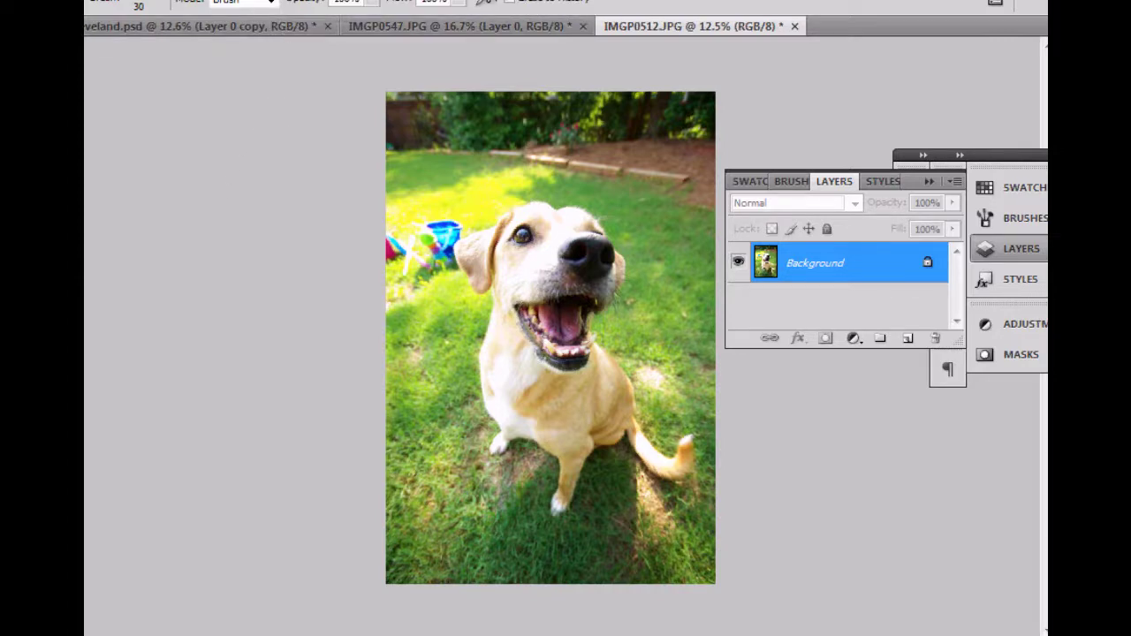
Step: Duplicate the Background layer of IMGP0512.JPG as Background copy and hide the original layer
left_click(208, 1)
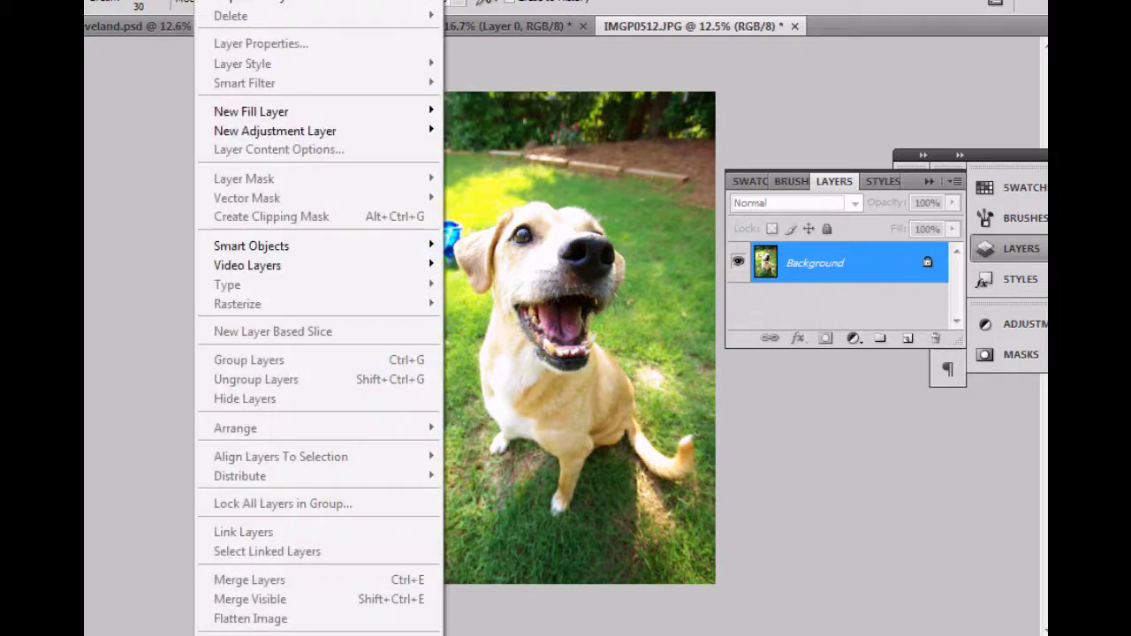
left_click(212, 3)
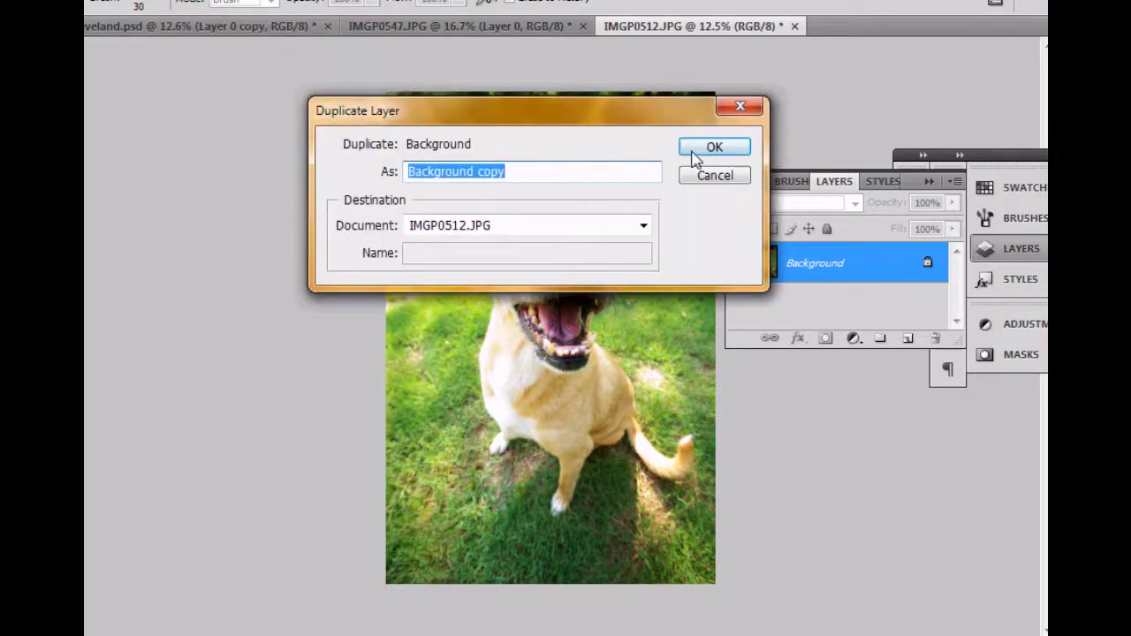
left_click(693, 152)
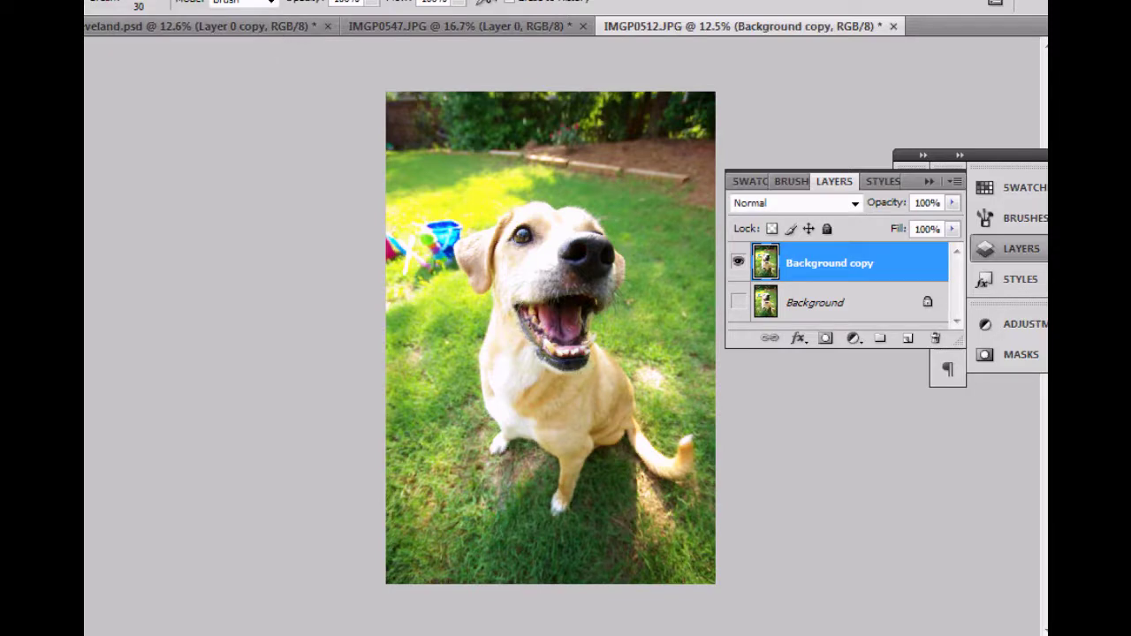
Step: Start the Extract filter on Background copy and highlight the edge along the top of the dog's head, eyebrow whiskers and far ear
key("alt+t")
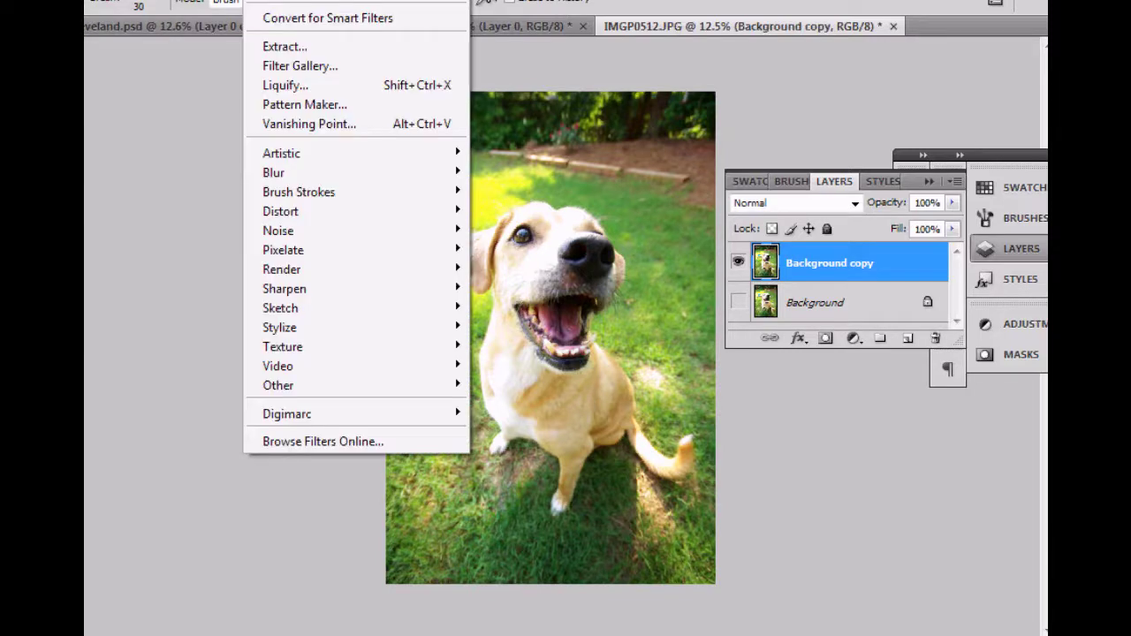
left_click(281, 48)
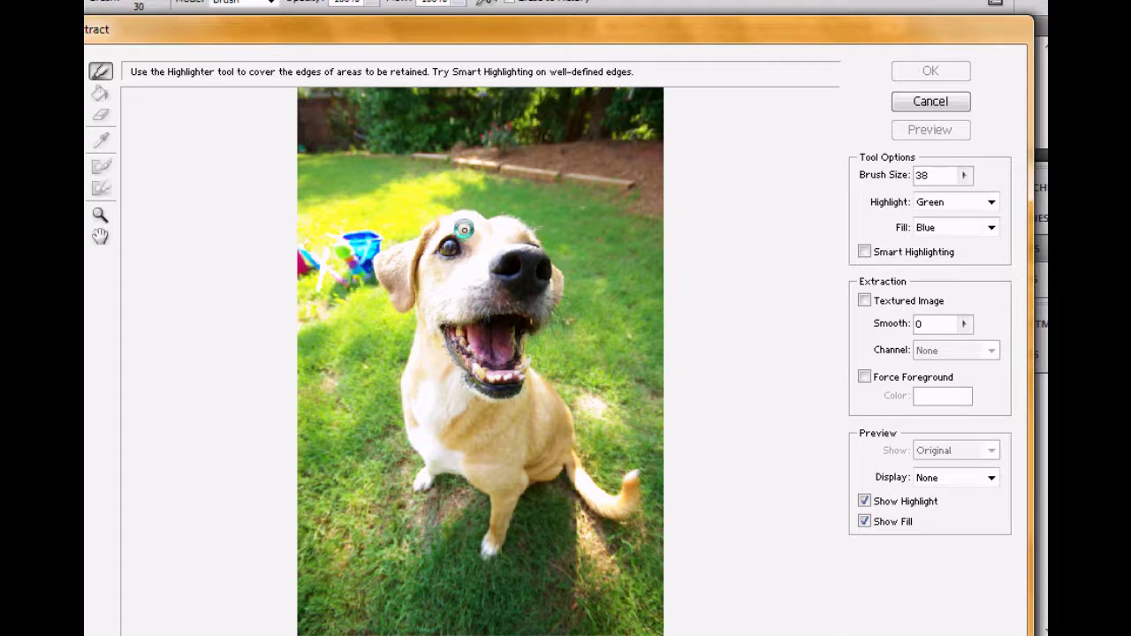
key("z")
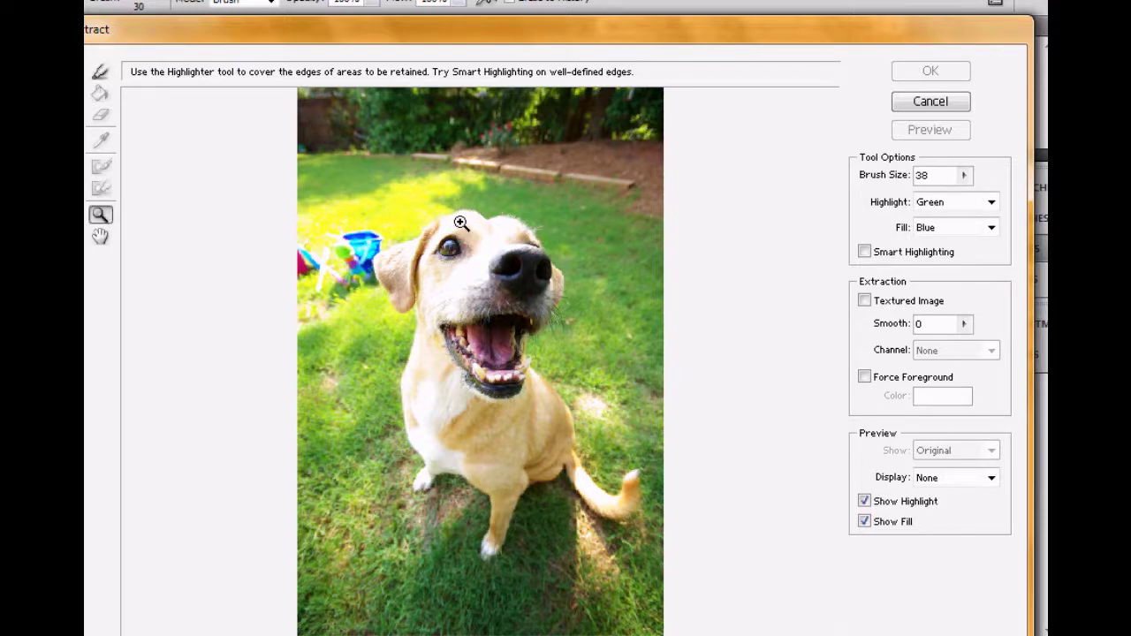
left_click(463, 222)
left_click(521, 402)
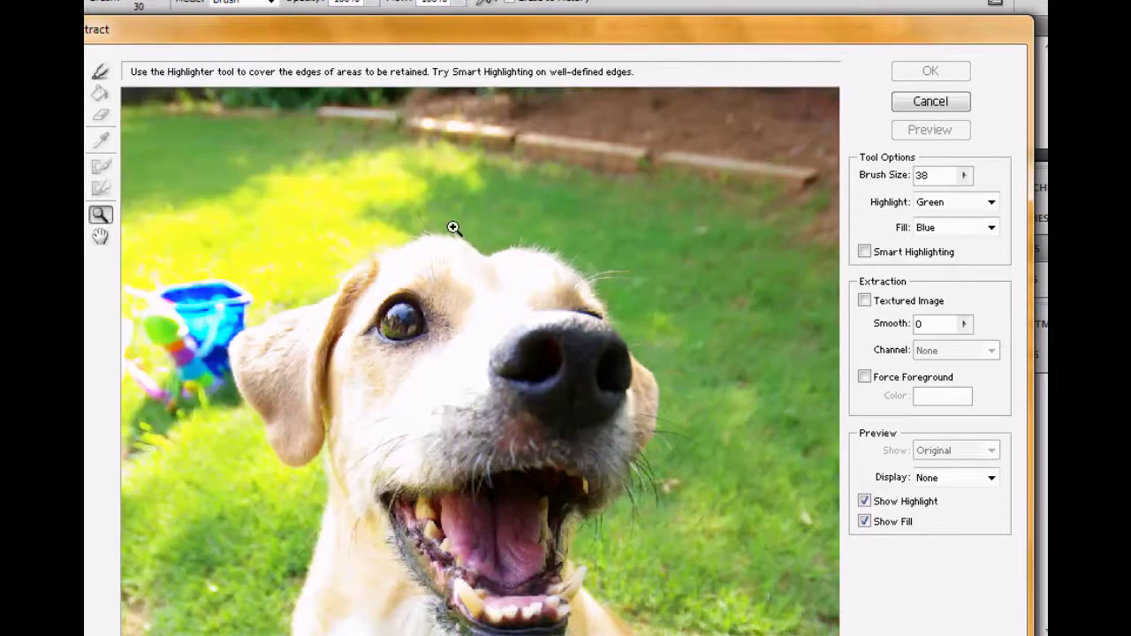
left_click(450, 273)
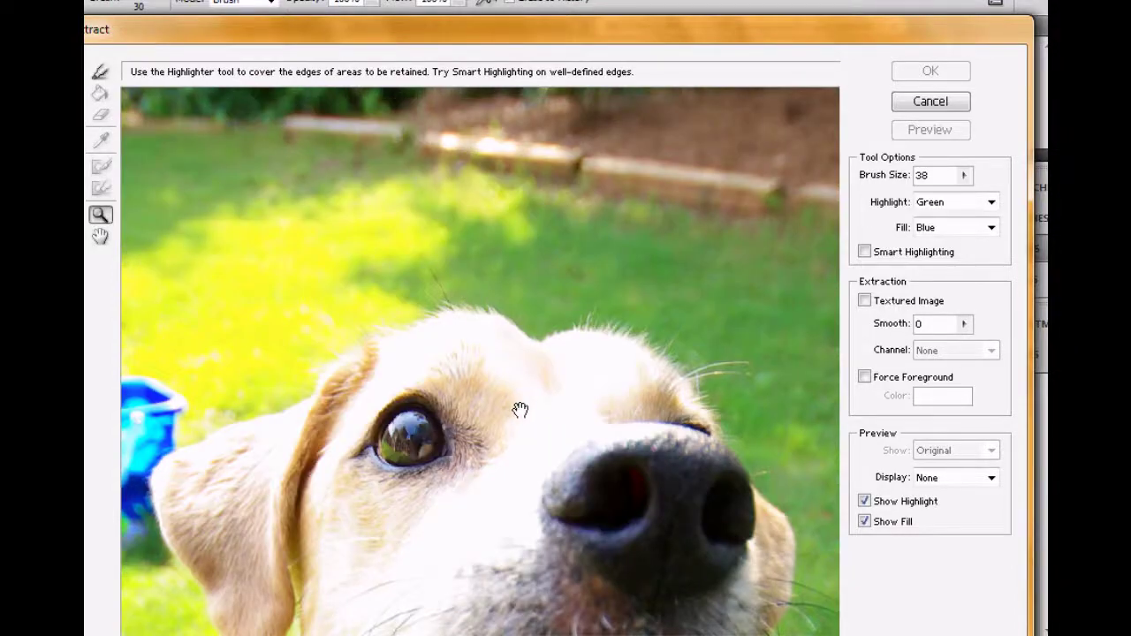
left_click_drag(520, 409, 487, 264)
left_click_drag(506, 340, 537, 309)
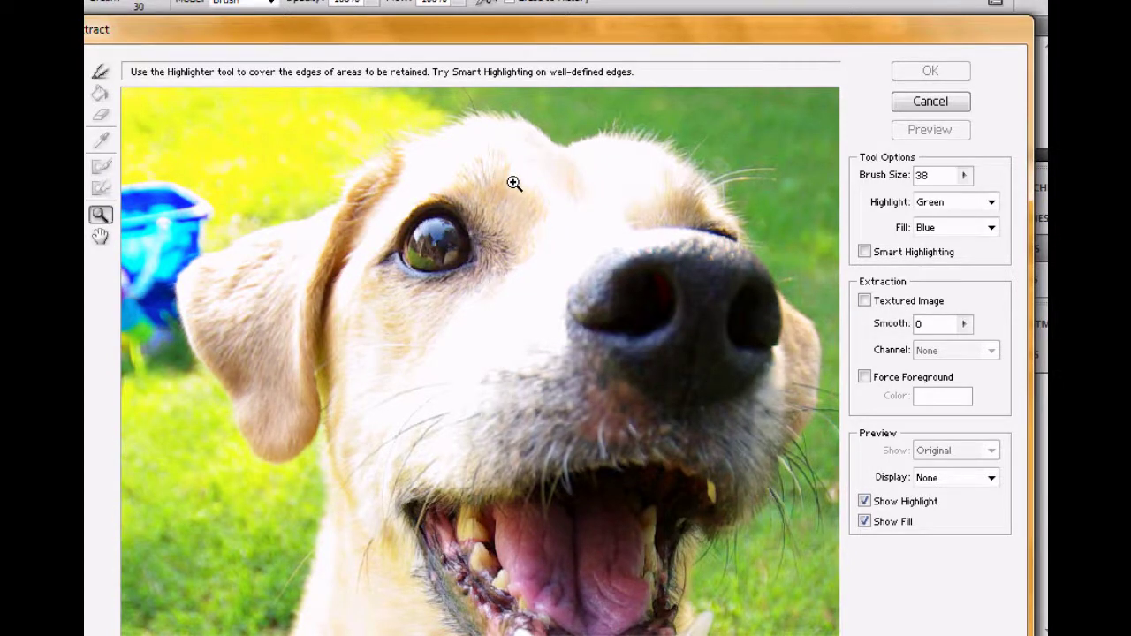
key("b")
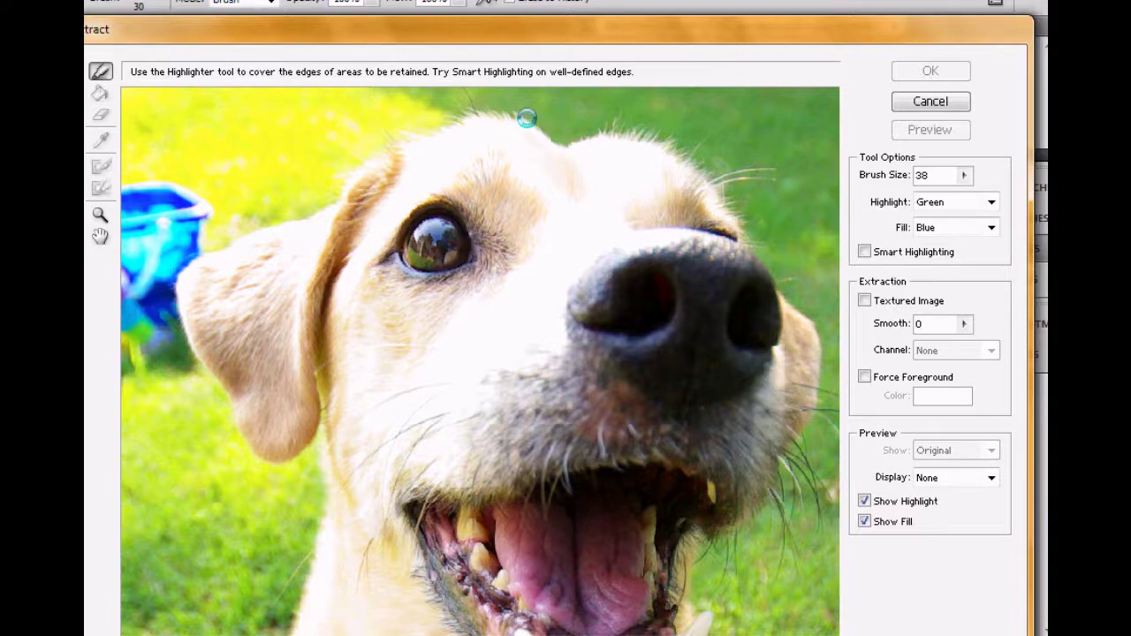
mouse_move(527, 117)
left_mouse_down()
mouse_move(549, 141)
mouse_move(643, 135)
mouse_move(715, 180)
mouse_move(771, 166)
left_mouse_up()
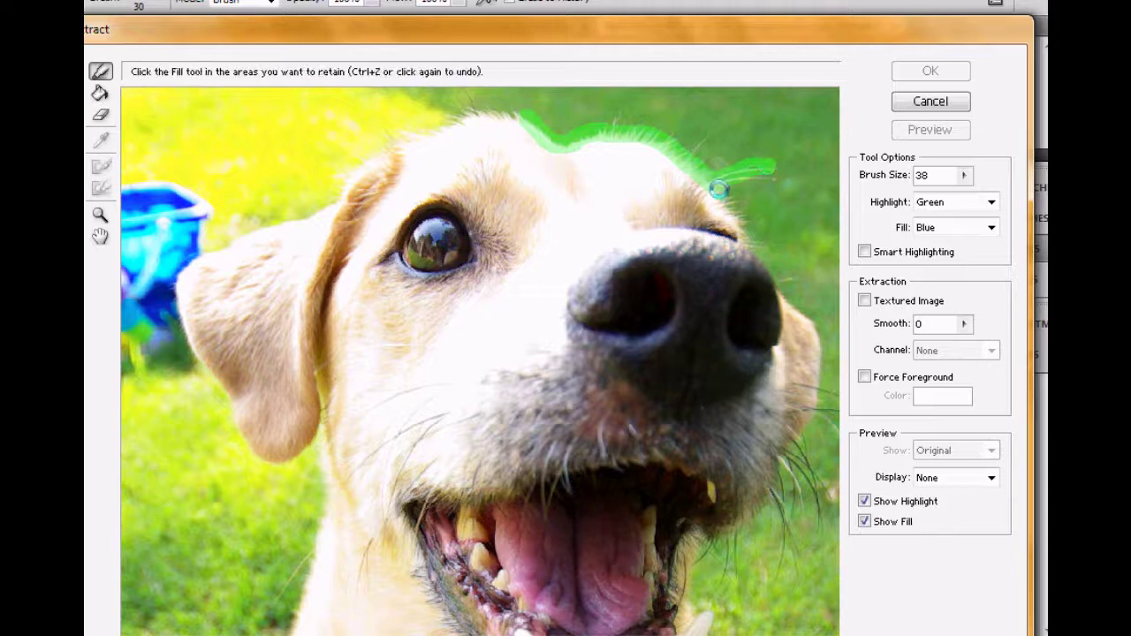
mouse_move(725, 207)
left_mouse_down()
mouse_move(762, 272)
mouse_move(813, 318)
mouse_move(816, 387)
left_mouse_up()
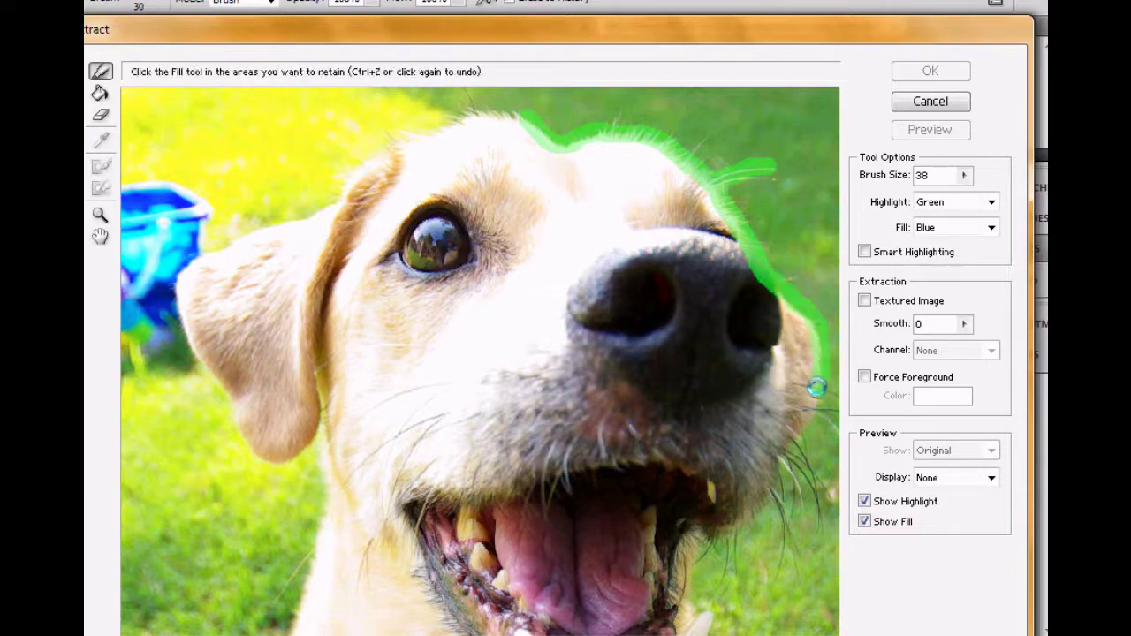
Step: Continue the edge highlight around the muzzle whiskers, down the dog's back and around its tail
left_click_drag(668, 411, 586, 281)
mouse_move(694, 277)
left_mouse_down()
mouse_move(715, 265)
mouse_move(737, 291)
mouse_move(768, 283)
mouse_move(700, 291)
mouse_move(733, 285)
mouse_move(771, 307)
left_mouse_up()
mouse_move(701, 295)
left_mouse_down()
mouse_move(713, 377)
mouse_move(687, 318)
mouse_move(671, 332)
mouse_move(699, 349)
mouse_move(671, 321)
mouse_move(694, 380)
mouse_move(677, 340)
mouse_move(660, 371)
mouse_move(679, 440)
left_mouse_up()
mouse_move(664, 364)
left_mouse_down()
mouse_move(627, 407)
mouse_move(625, 426)
mouse_move(599, 403)
mouse_move(582, 474)
mouse_move(600, 485)
mouse_move(605, 521)
mouse_move(649, 559)
mouse_move(696, 540)
mouse_move(607, 406)
mouse_move(520, 344)
mouse_move(589, 433)
mouse_move(613, 541)
mouse_move(604, 581)
mouse_move(582, 569)
mouse_move(525, 445)
mouse_move(541, 347)
mouse_move(608, 451)
mouse_move(664, 487)
mouse_move(685, 481)
mouse_move(715, 409)
mouse_move(751, 395)
mouse_move(750, 510)
mouse_move(725, 550)
mouse_move(687, 571)
mouse_move(623, 555)
mouse_move(587, 527)
mouse_move(513, 415)
mouse_move(509, 388)
mouse_move(478, 431)
left_mouse_up()
key("g")
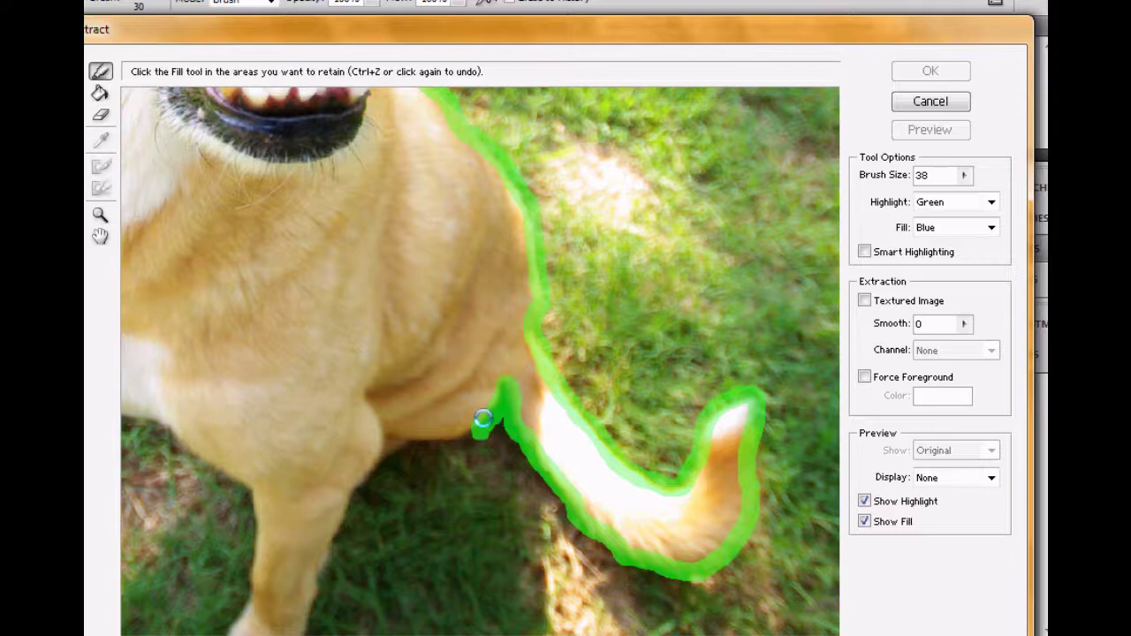
mouse_move(517, 348)
left_mouse_down()
mouse_move(560, 335)
mouse_move(625, 354)
mouse_move(562, 347)
mouse_move(507, 386)
mouse_move(436, 574)
mouse_move(461, 451)
mouse_move(503, 461)
mouse_move(504, 450)
mouse_move(489, 470)
mouse_move(450, 478)
mouse_move(438, 458)
mouse_move(469, 371)
left_mouse_up()
Step: Extend the edge highlight along the dog's belly and around its front legs and paws
key("b")
key("space")
key("space")
left_click_drag(507, 303, 541, 382)
mouse_move(494, 348)
left_mouse_down()
mouse_move(502, 452)
mouse_move(575, 386)
mouse_move(616, 406)
left_mouse_up()
key("space")
mouse_move(458, 340)
left_mouse_down()
mouse_move(511, 350)
mouse_move(555, 399)
left_mouse_up()
key("space")
left_click_drag(543, 311, 689, 345)
mouse_move(544, 365)
left_mouse_down()
mouse_move(575, 361)
mouse_move(520, 374)
mouse_move(540, 370)
mouse_move(495, 427)
mouse_move(485, 413)
mouse_move(453, 434)
mouse_move(444, 406)
mouse_move(484, 341)
mouse_move(546, 315)
mouse_move(500, 353)
mouse_move(485, 303)
mouse_move(498, 344)
mouse_move(544, 401)
left_mouse_up()
Step: Highlight the edge of the dog's chest and neck up to the base of the near ear
key("space")
key("space")
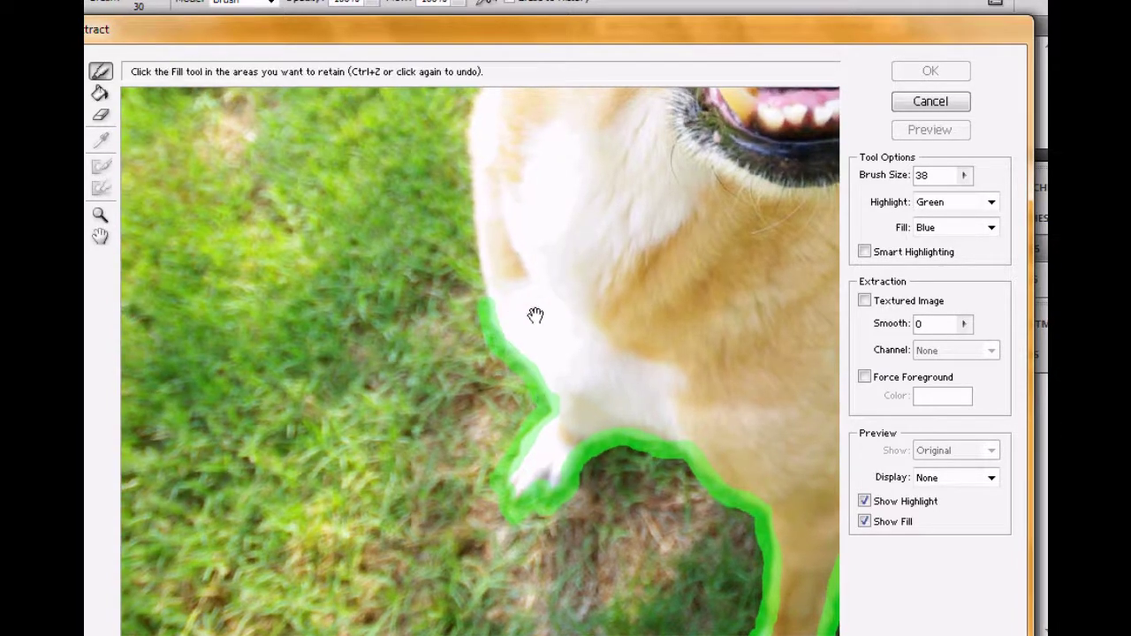
left_click_drag(535, 312, 531, 434)
left_click_drag(469, 273, 491, 425)
key("space")
left_click_drag(539, 304, 540, 452)
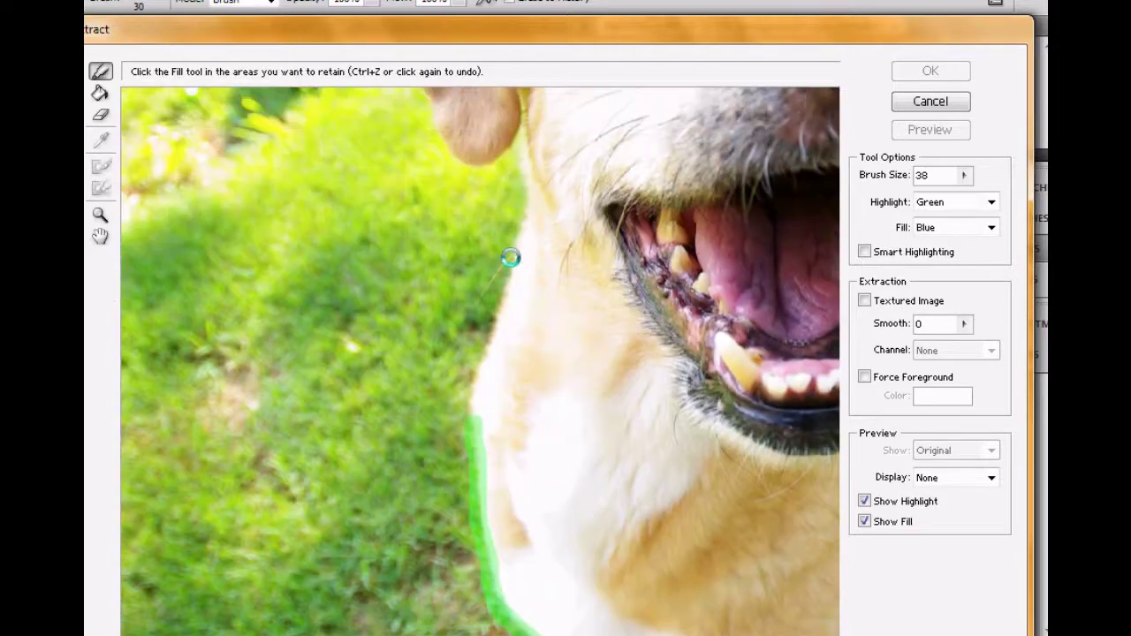
left_click_drag(513, 261, 469, 414)
key("space")
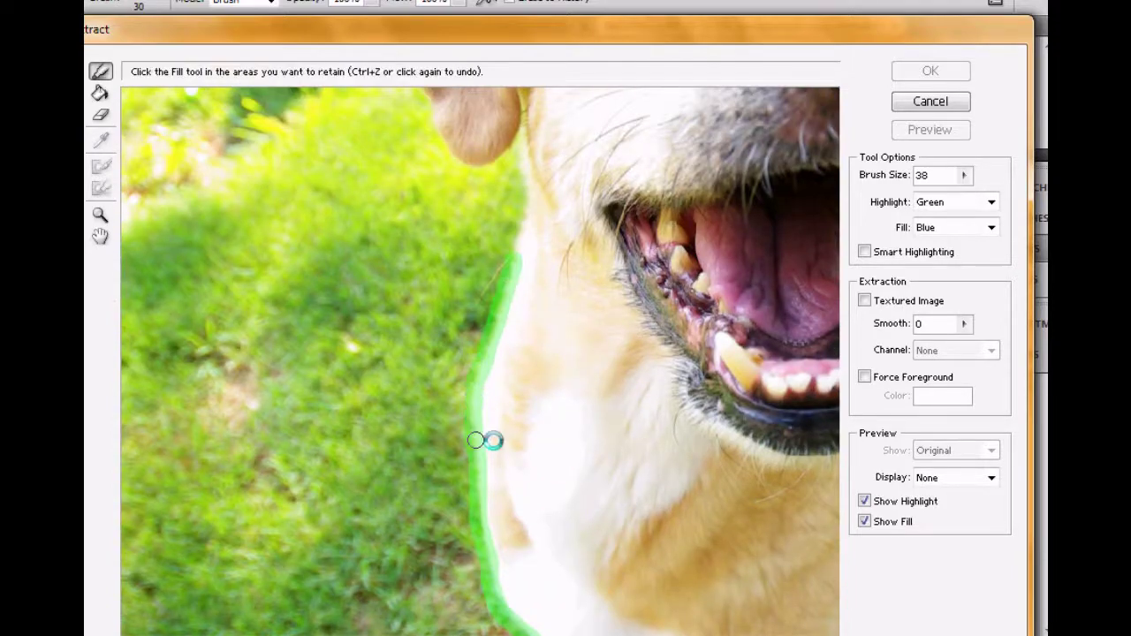
left_click_drag(530, 177, 524, 351)
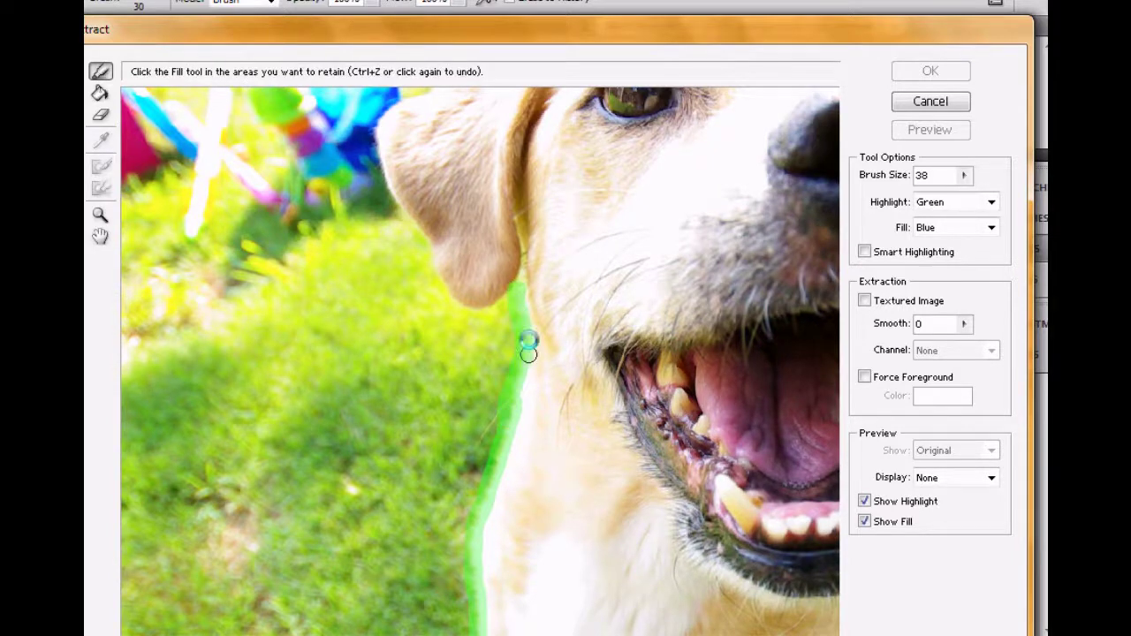
Step: Highlight around the near ear and over the forehead to close the outline around the dog
left_click_drag(539, 291, 454, 379)
left_click_drag(437, 271, 435, 340)
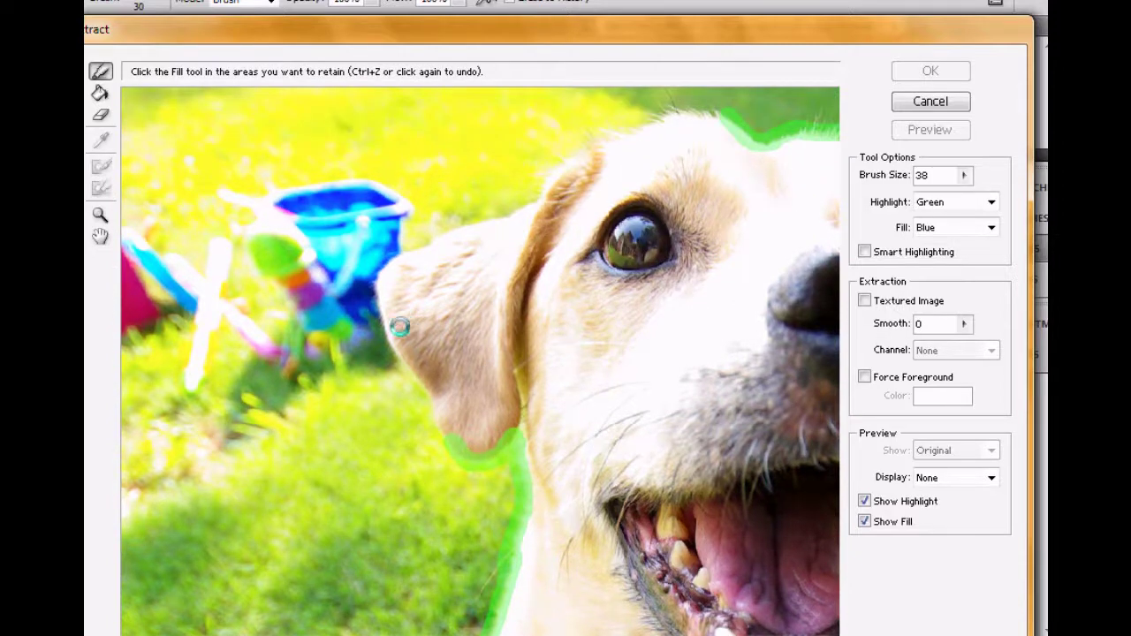
mouse_move(374, 287)
left_mouse_down()
mouse_move(391, 345)
mouse_move(437, 430)
left_mouse_up()
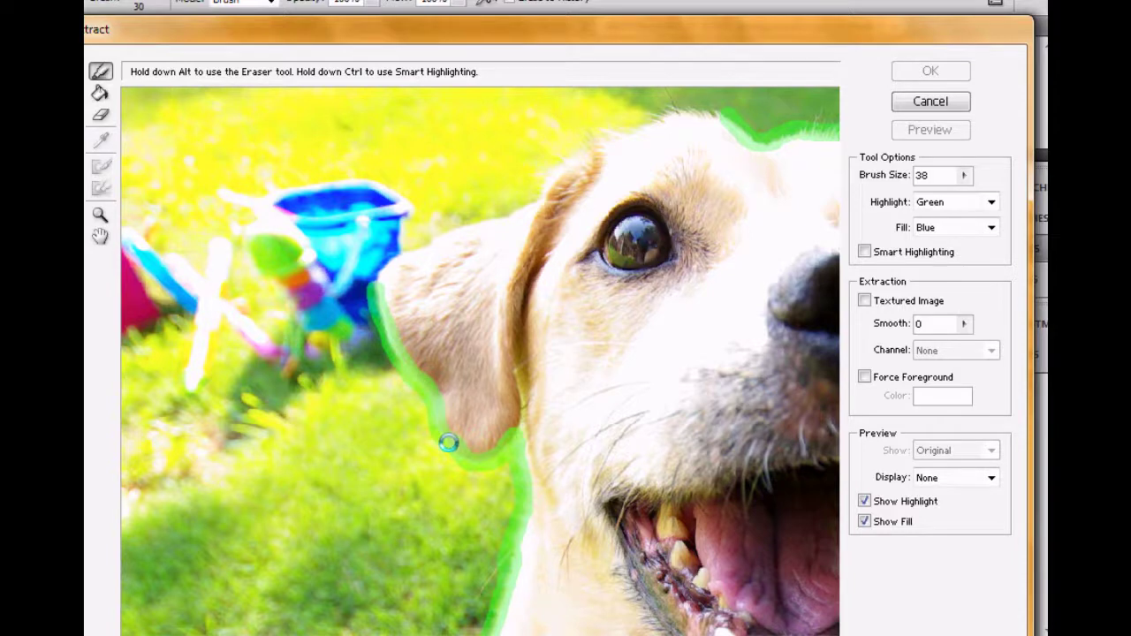
scroll(446, 398, "up", 3)
mouse_move(377, 400)
left_mouse_down()
mouse_move(525, 333)
mouse_move(578, 273)
mouse_move(654, 246)
left_mouse_up()
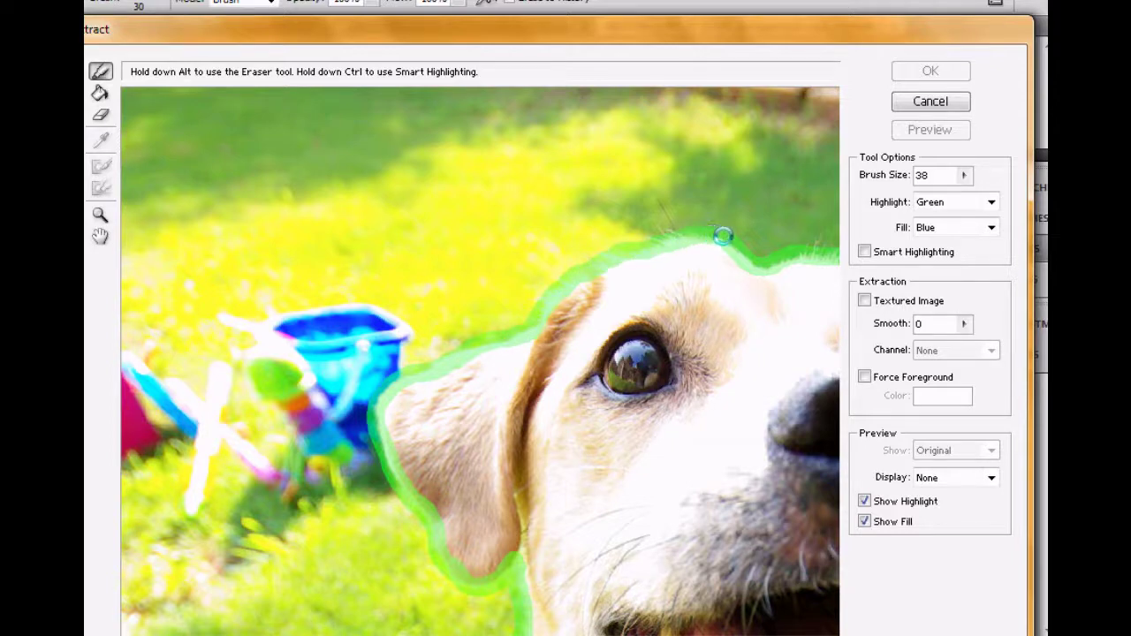
left_click_drag(723, 235, 711, 241)
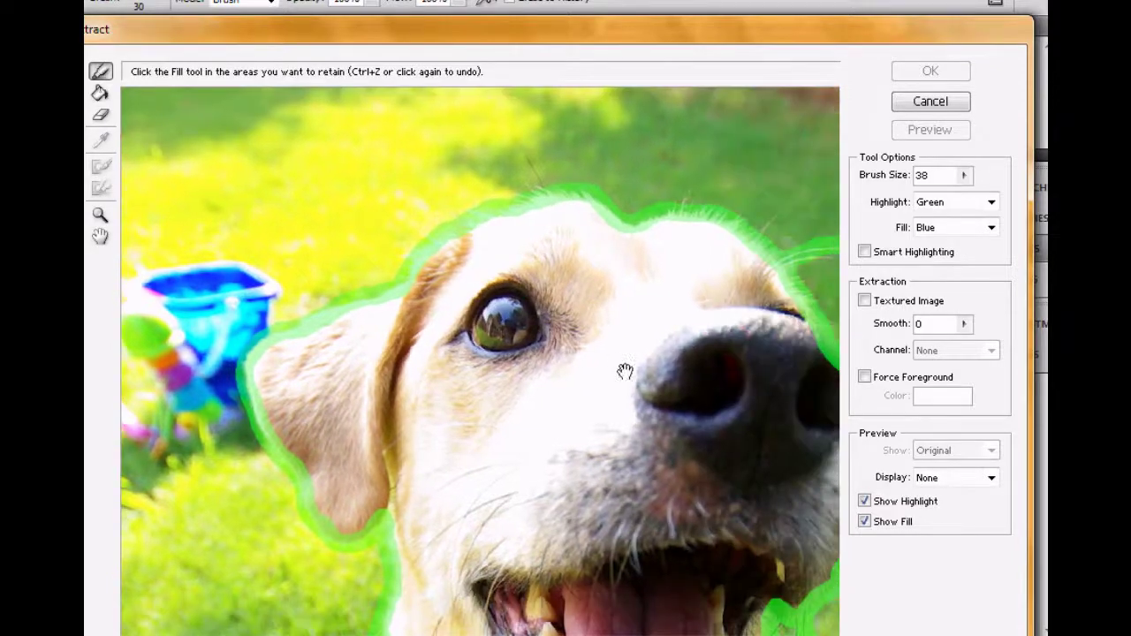
Step: Check the outline for gaps, fill the dog's interior with the Fill tool and preview the extraction
scroll(624, 371, "down", 3)
scroll(506, 493, "down", 2)
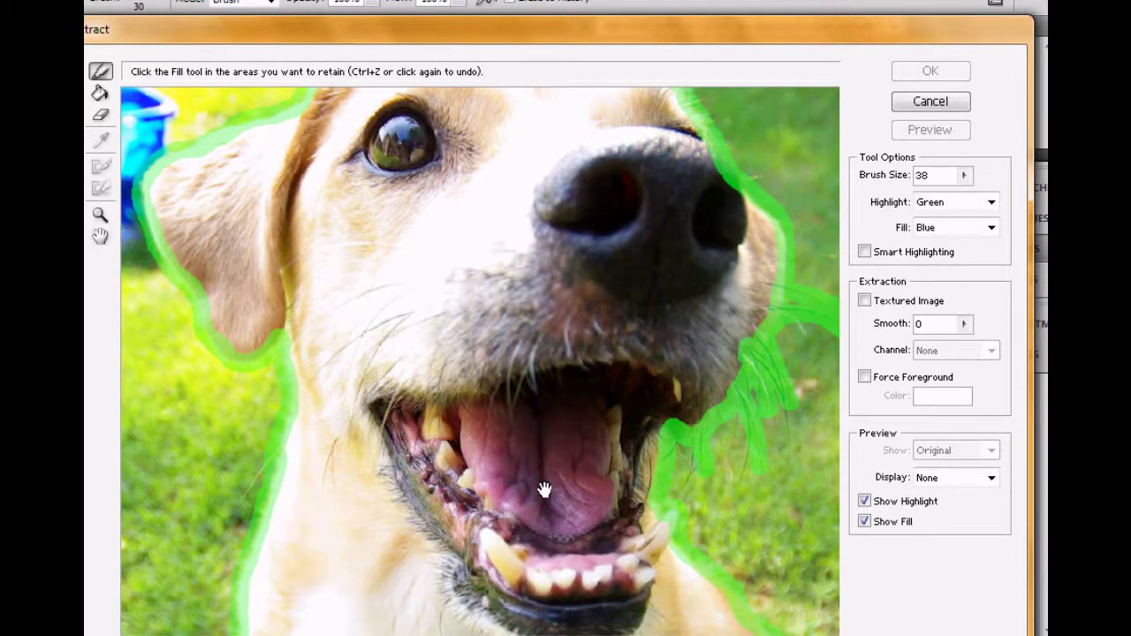
scroll(500, 538, "down", 1)
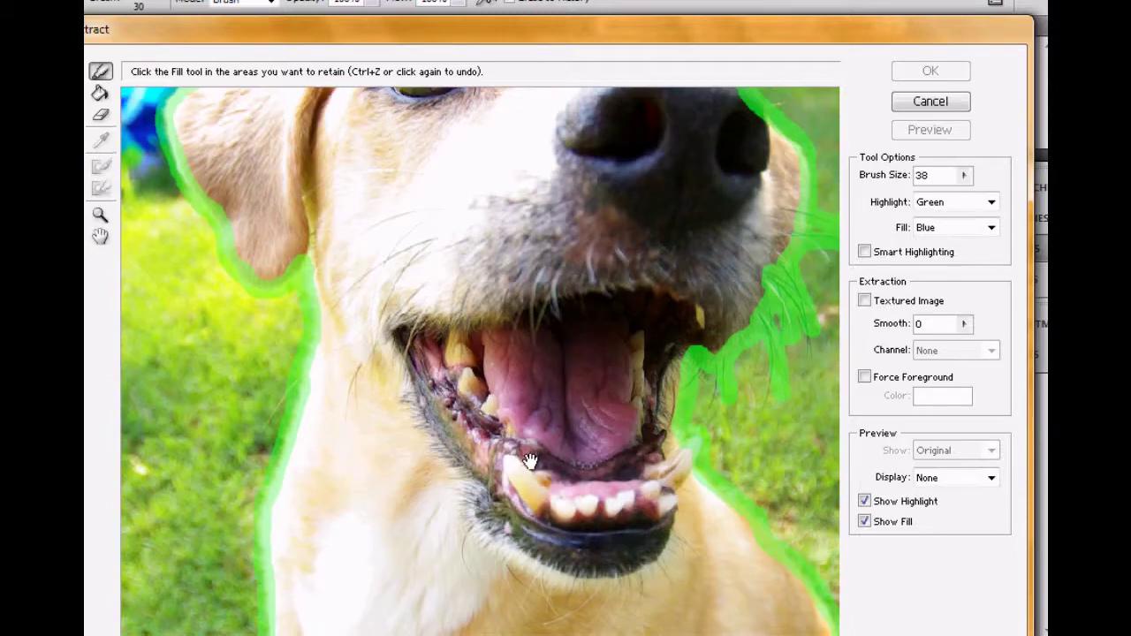
scroll(534, 453, "up", 3)
scroll(536, 362, "up", 1)
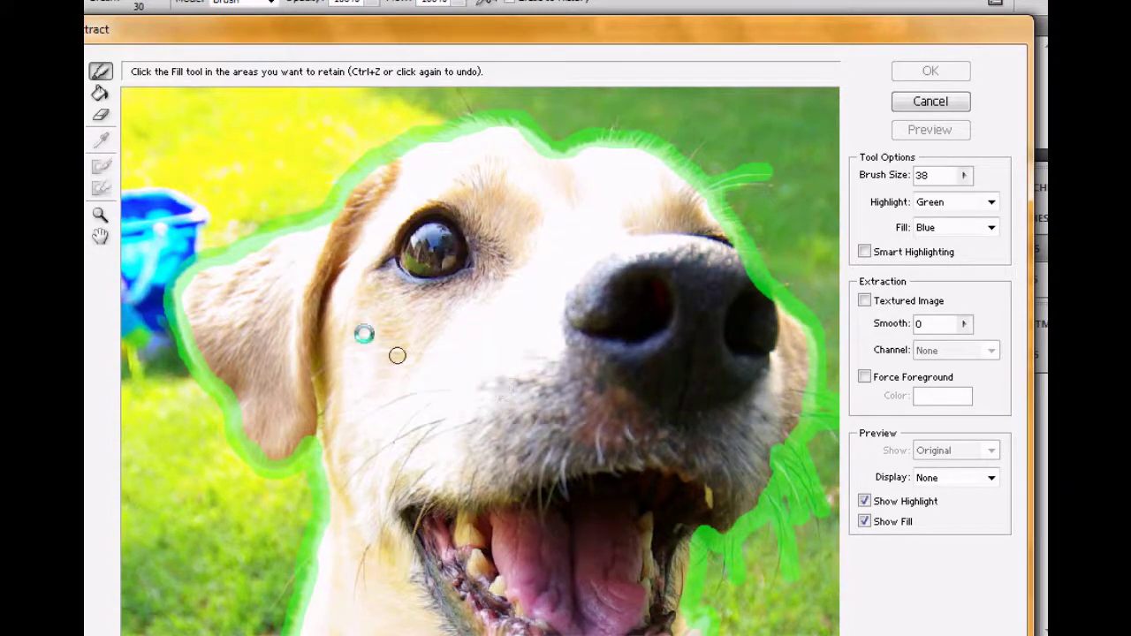
left_click(102, 93)
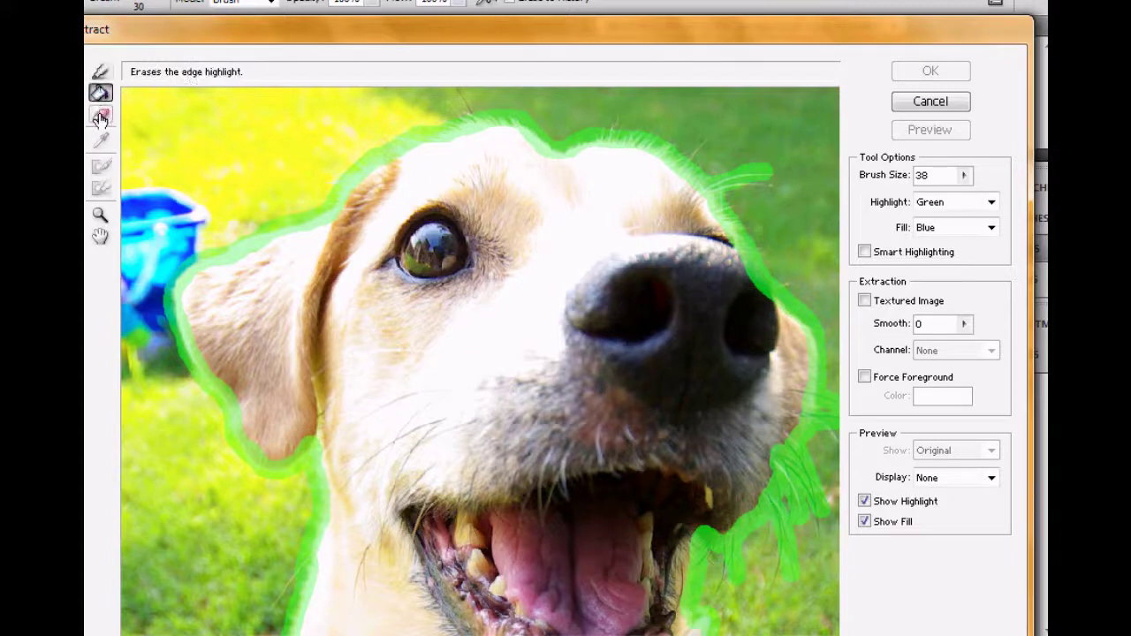
left_click(465, 350)
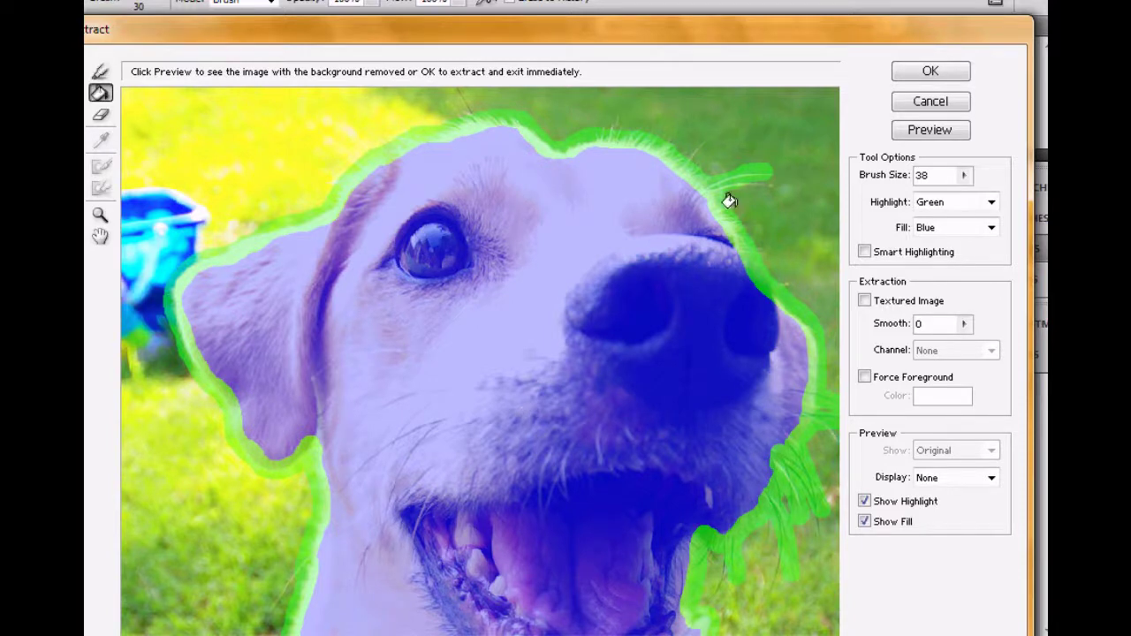
left_click(919, 133)
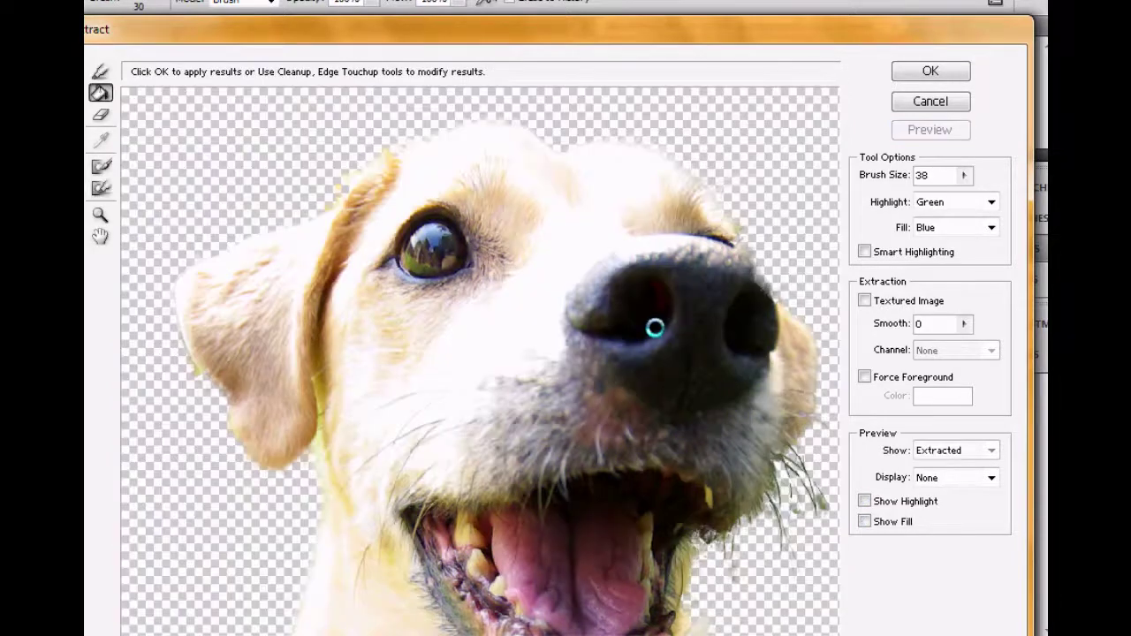
Step: Touch up the extracted edge around the muzzle whiskers with the Cleanup tool and apply the extraction
left_click(101, 170)
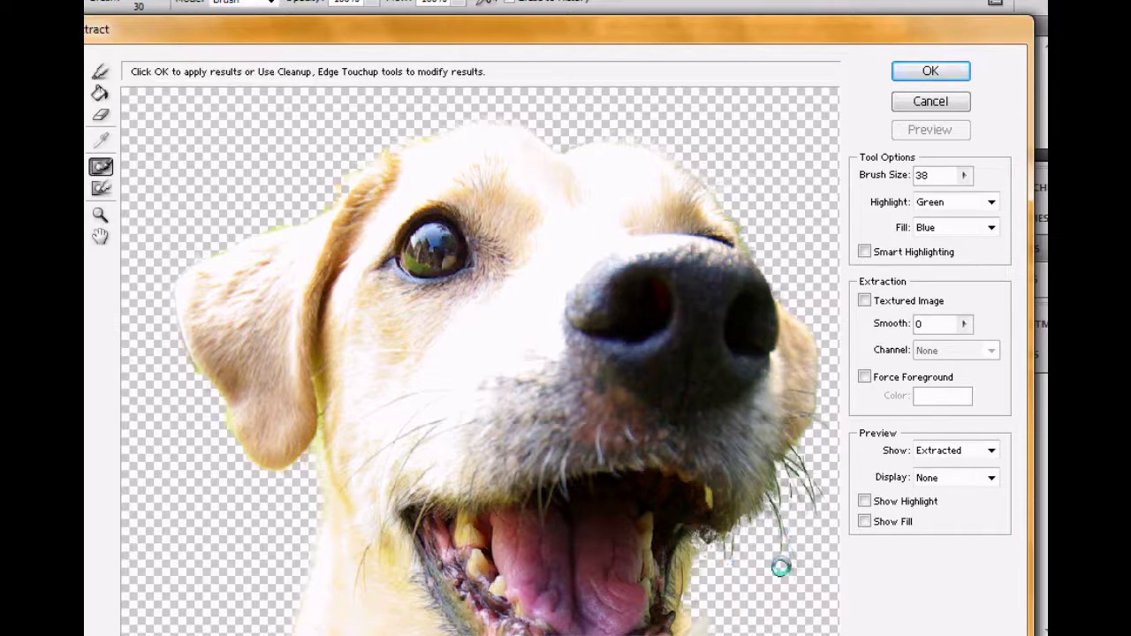
key("alt")
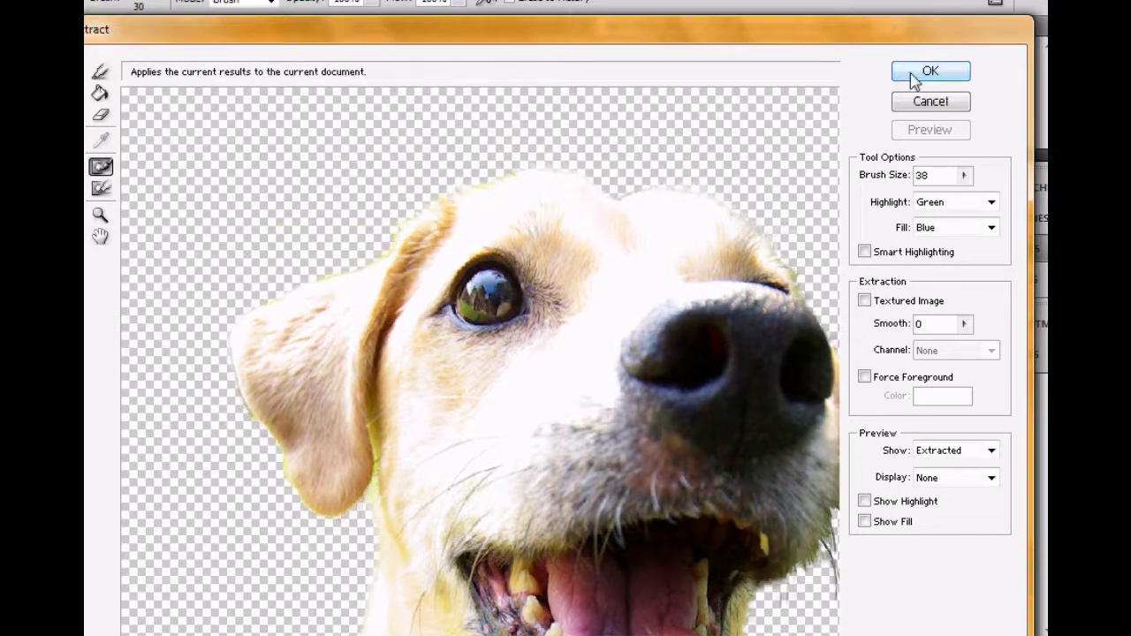
left_click(919, 75)
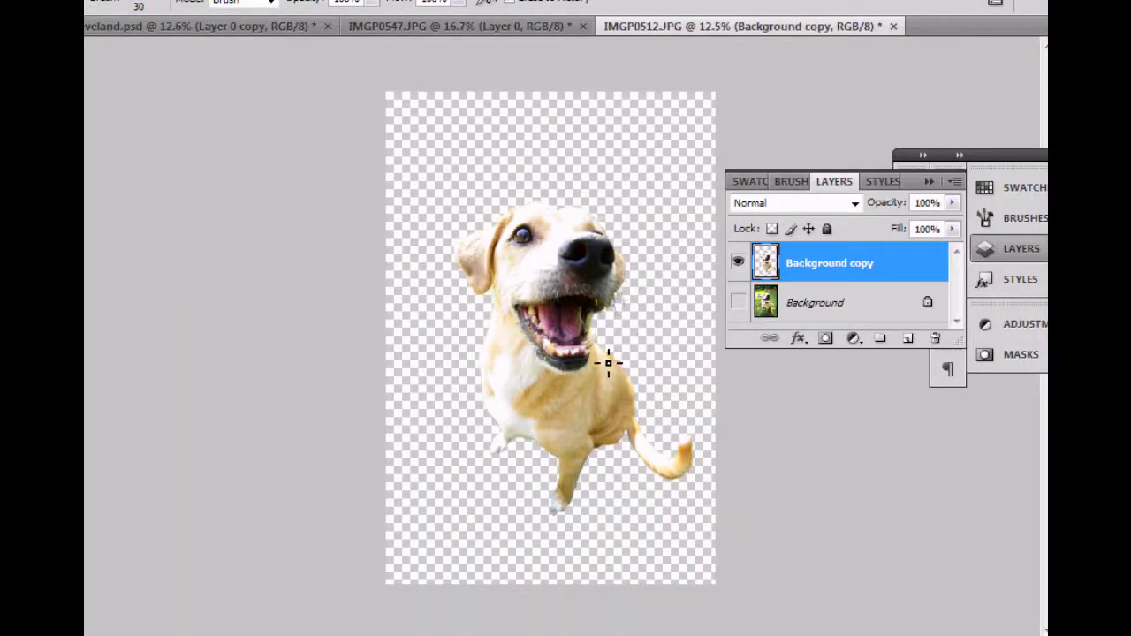
key("z")
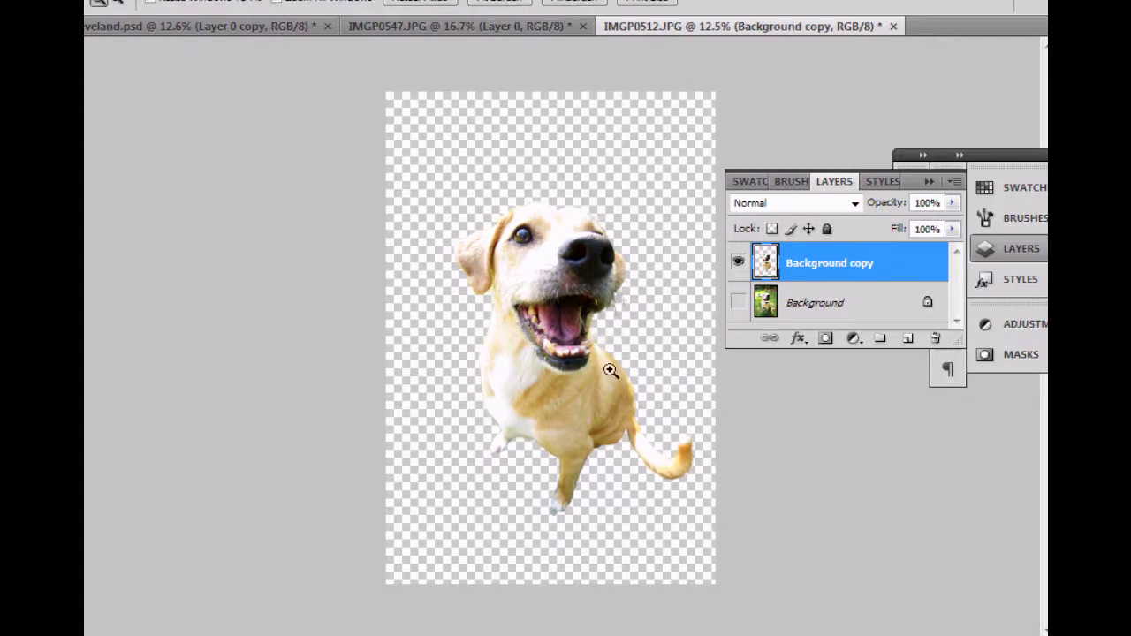
Step: Add a new layer beneath the extracted dog layer and fill it with white as a temporary backdrop
left_click_drag(548, 487, 577, 545)
left_click_drag(599, 504, 615, 554)
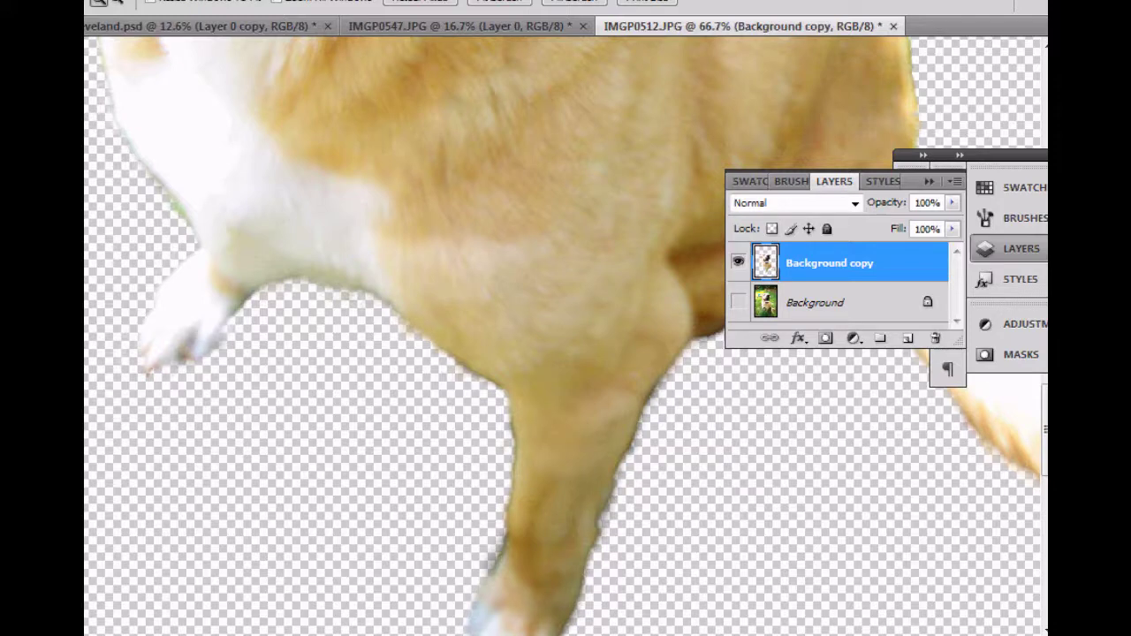
key("alt+l")
key("Down")
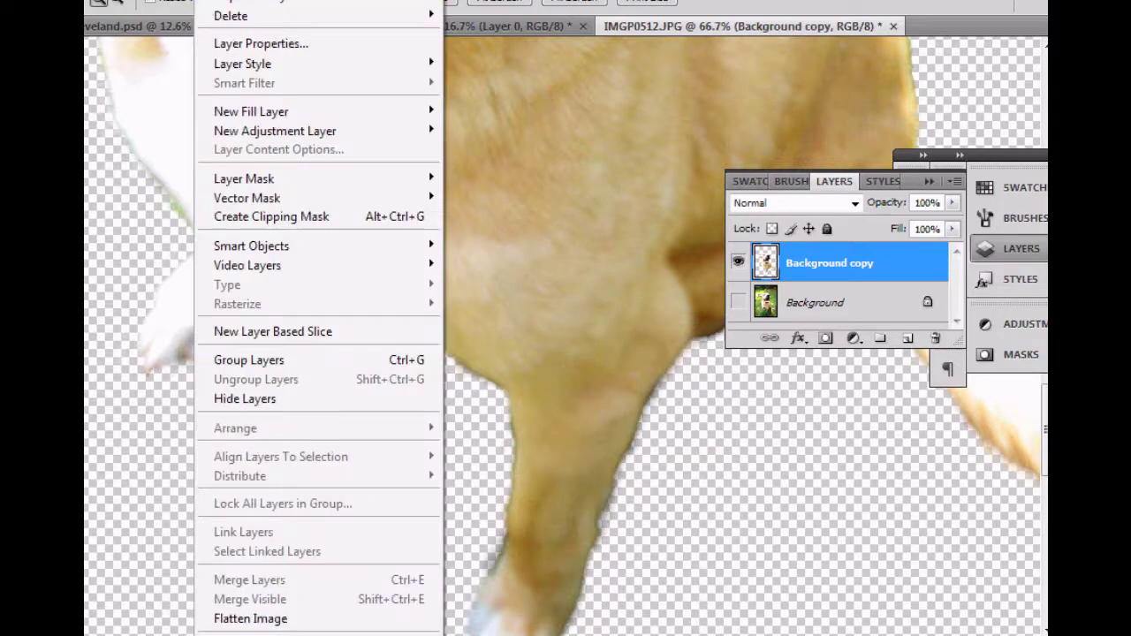
key("Right")
key("Return")
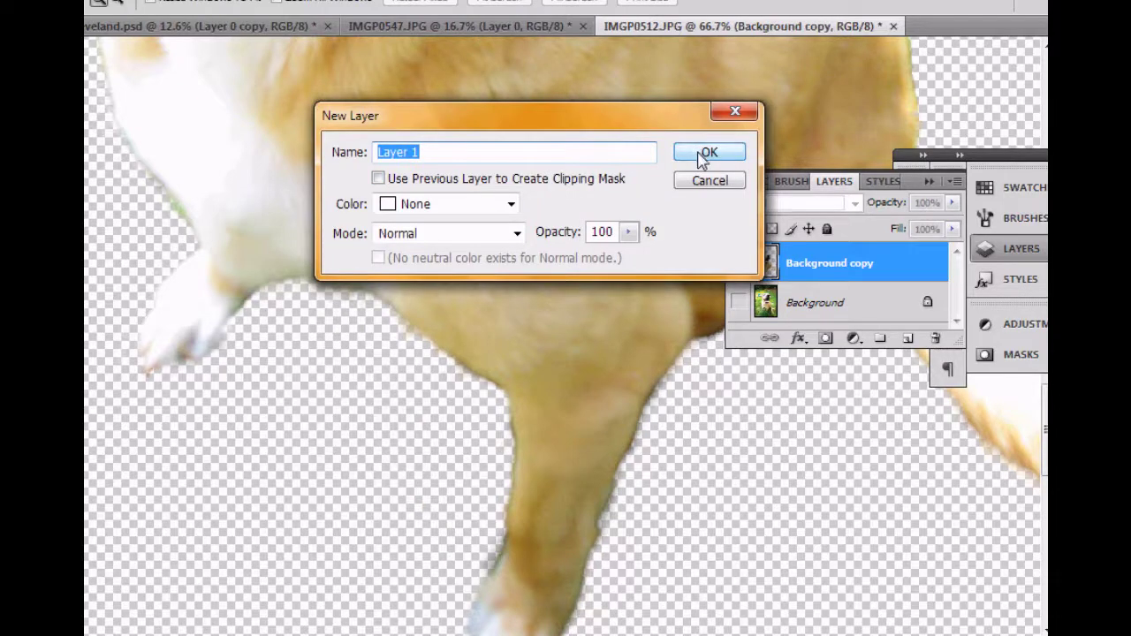
left_click(700, 161)
left_click_drag(865, 266, 857, 318)
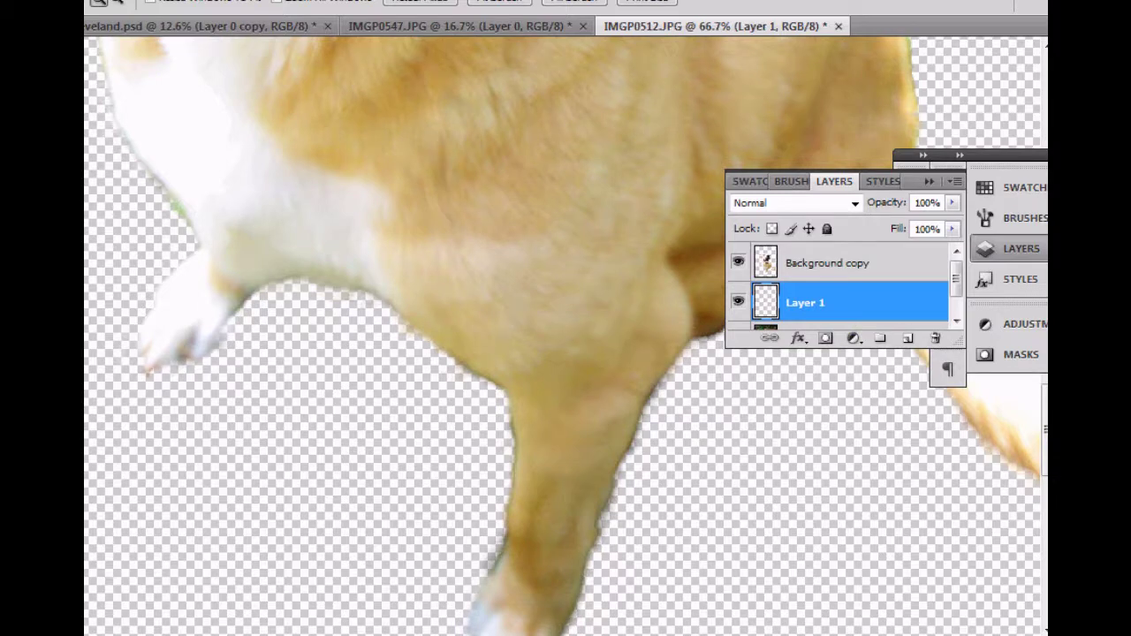
key("g")
left_click(397, 527)
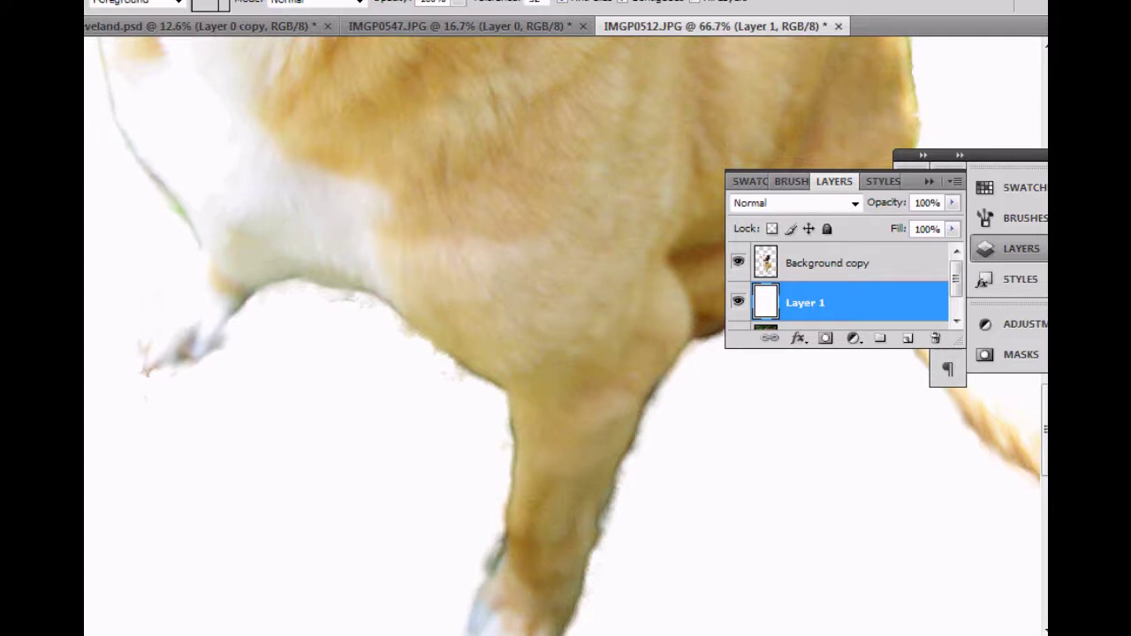
Step: Erase the stray pixels below the dog's chest, between the two front legs, on the Background copy layer
key("e")
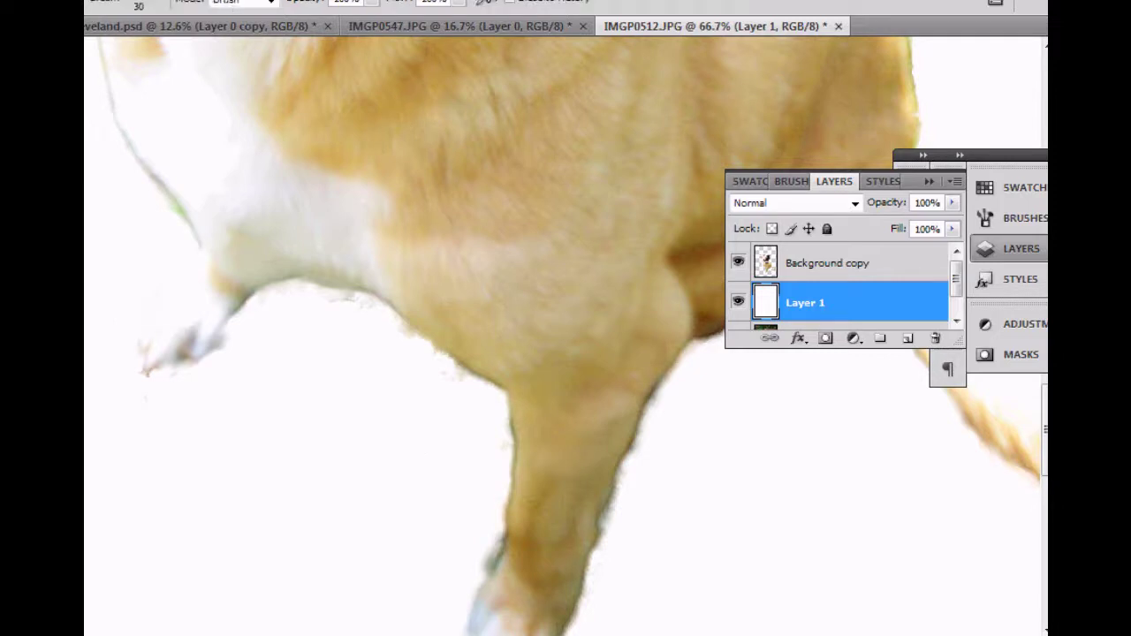
left_click(336, 307)
left_click(875, 265)
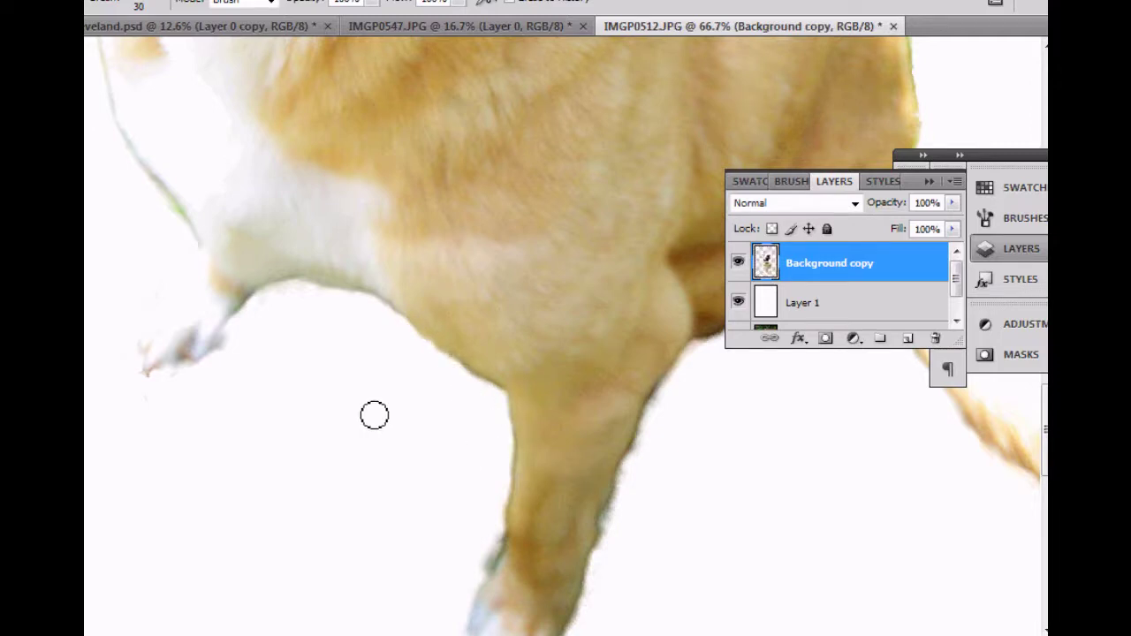
left_click_drag(280, 309, 313, 301)
Step: Erase the leftover fringe around the extended front leg and paw and along the underside of the belly
left_click_drag(687, 485, 551, 330)
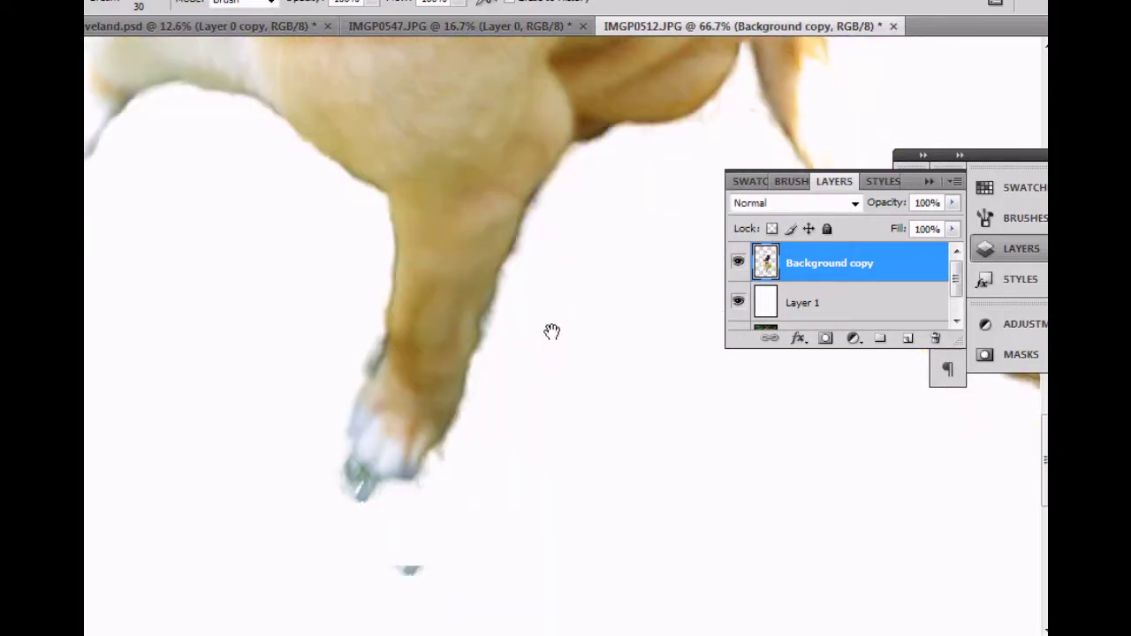
mouse_move(379, 341)
left_mouse_down()
mouse_move(339, 422)
mouse_move(341, 491)
mouse_move(344, 458)
mouse_move(359, 541)
mouse_move(400, 513)
mouse_move(355, 509)
mouse_move(380, 522)
mouse_move(467, 454)
mouse_move(450, 463)
mouse_move(473, 432)
mouse_move(509, 298)
mouse_move(573, 177)
mouse_move(515, 285)
mouse_move(518, 275)
mouse_move(472, 412)
left_mouse_up()
left_click_drag(573, 240, 525, 394)
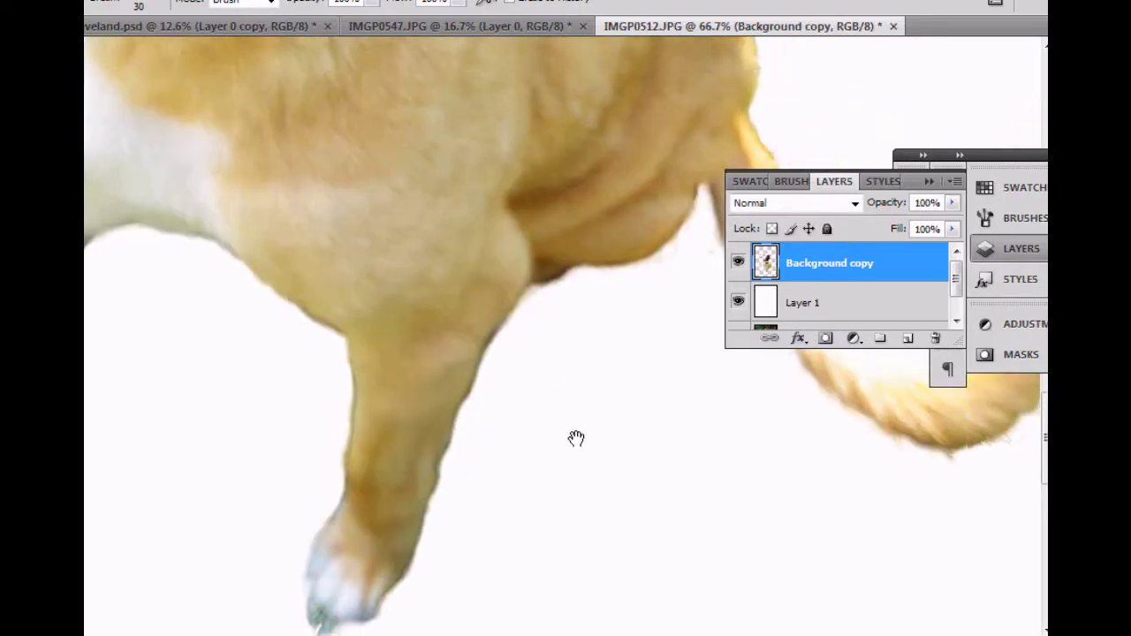
left_click_drag(609, 465, 535, 326)
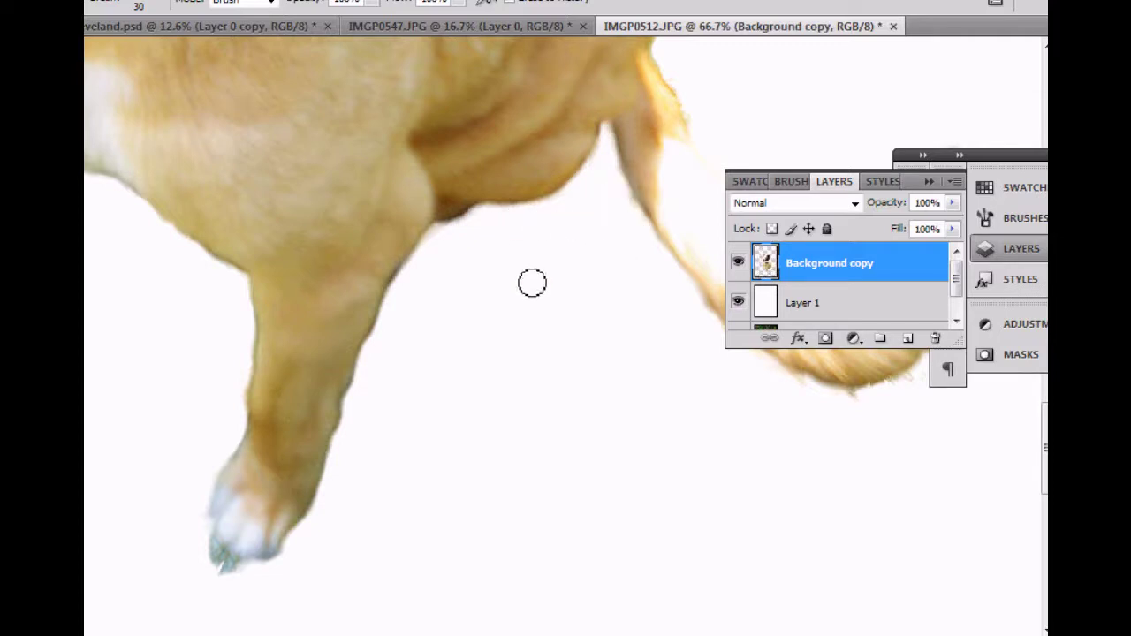
left_click_drag(451, 245, 473, 240)
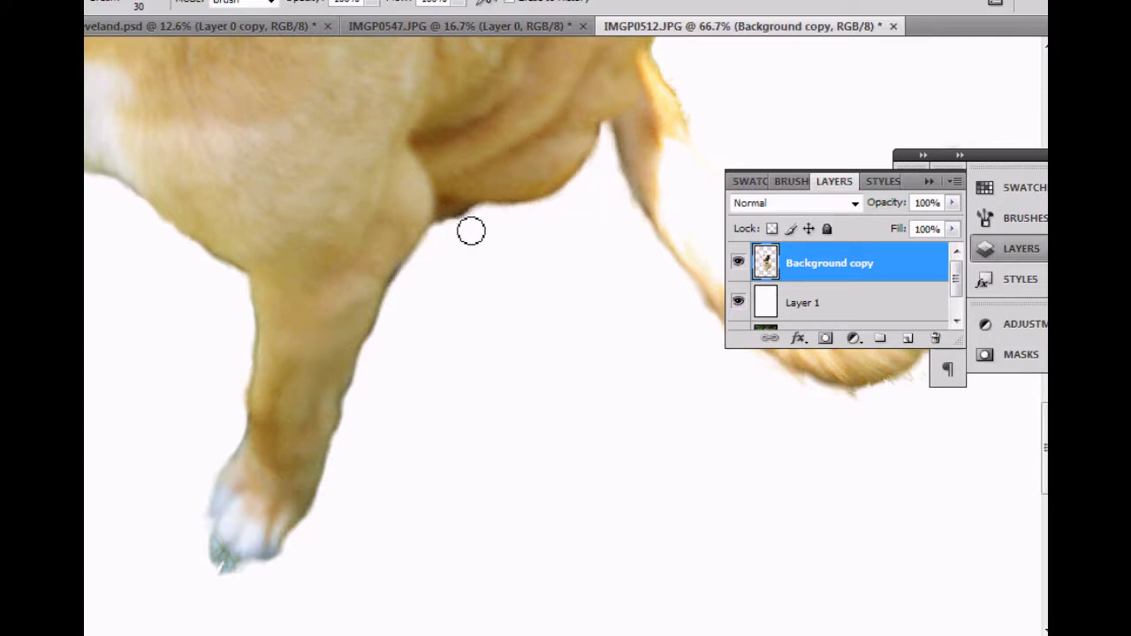
Step: Erase the stray pixels around the dog's tail
left_click_drag(588, 238, 450, 346)
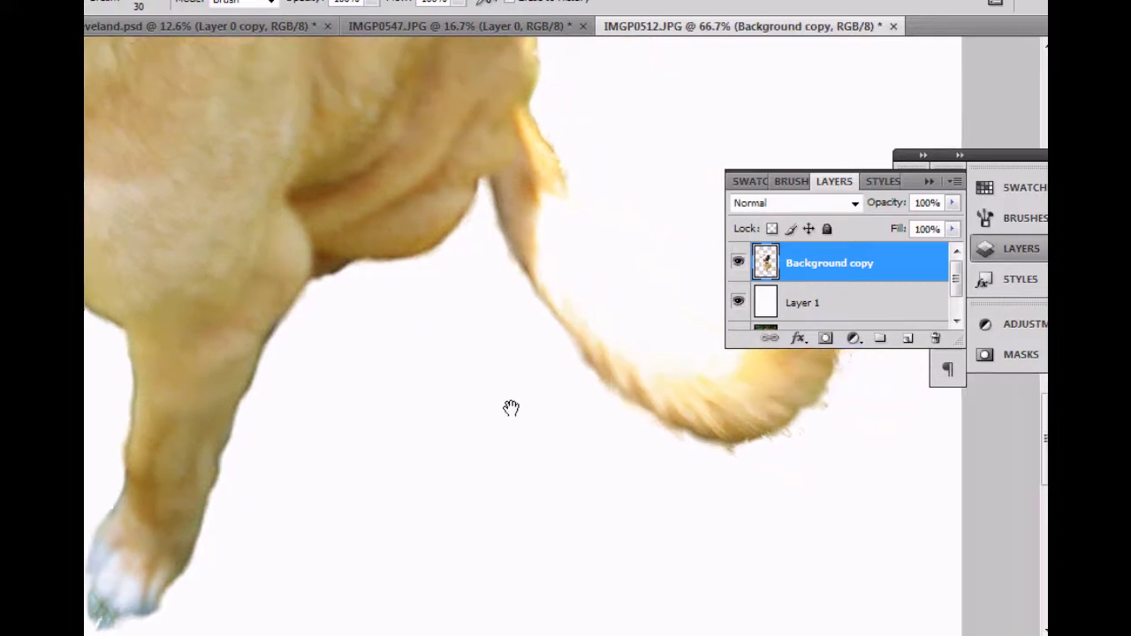
left_click_drag(510, 407, 408, 381)
left_click_drag(601, 209, 519, 156)
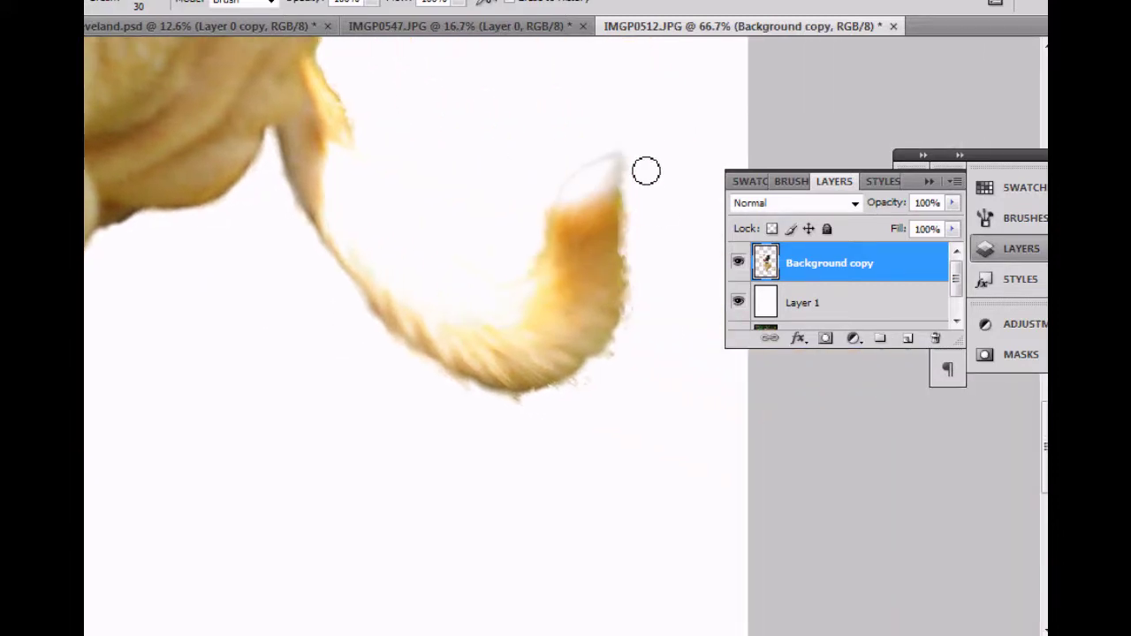